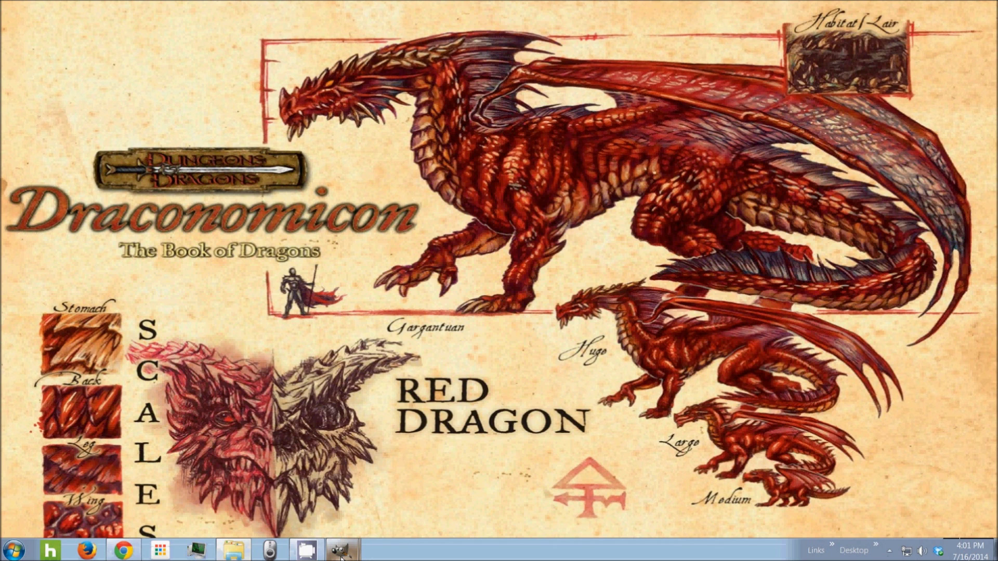
Step: Glance at the finished black-and-white mask image, then bring up the original dog photo window
mouse_move(340, 555)
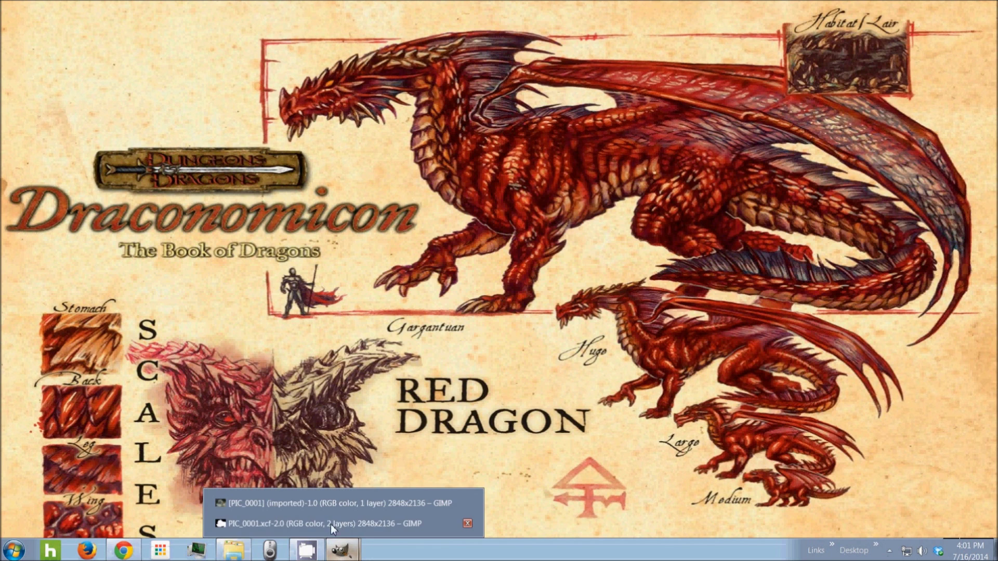
click(326, 519)
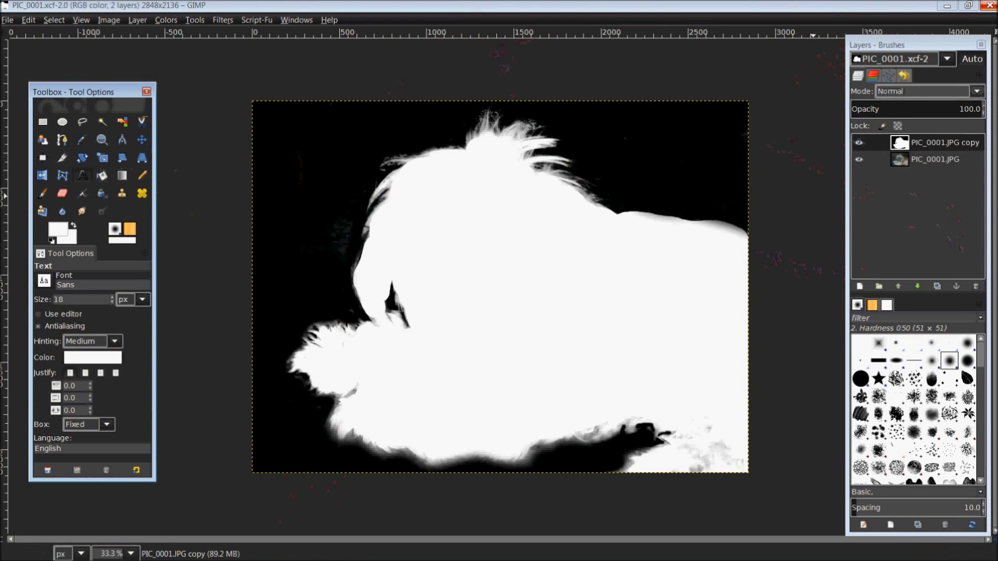
click(947, 6)
mouse_move(338, 558)
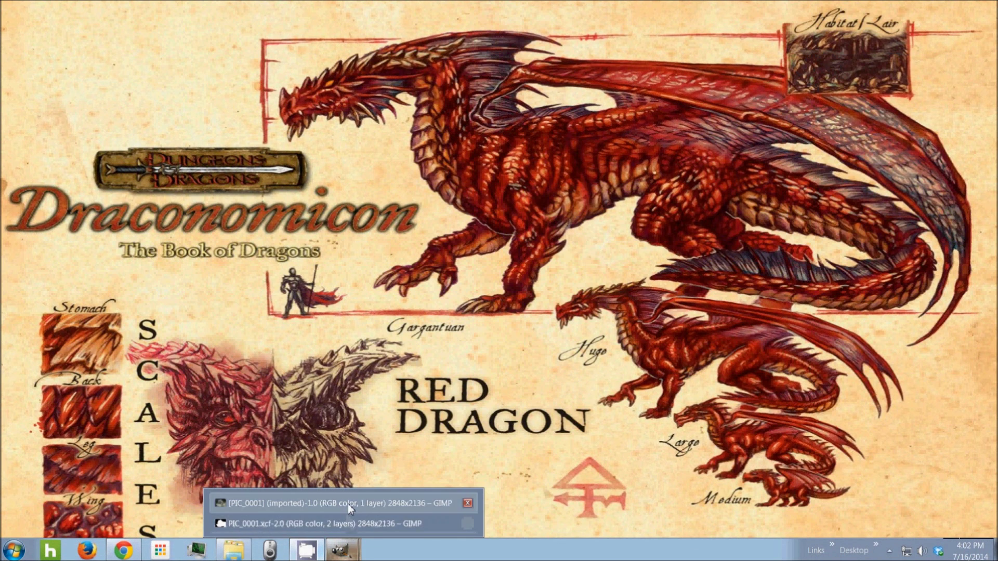
click(347, 502)
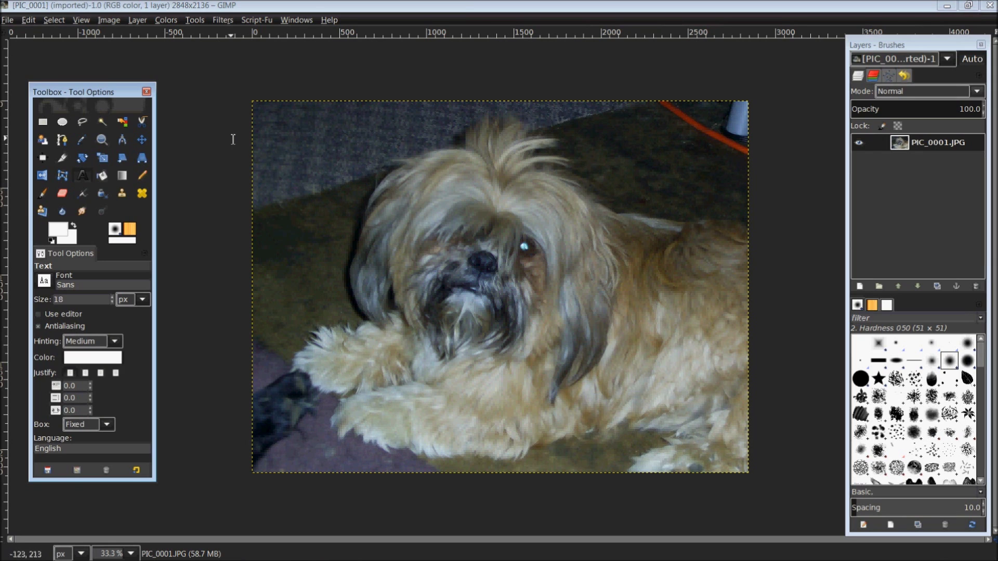
Step: Test Fuzzy Select at threshold 15 on fur and carpet, ending on the background left of the dog
click(103, 122)
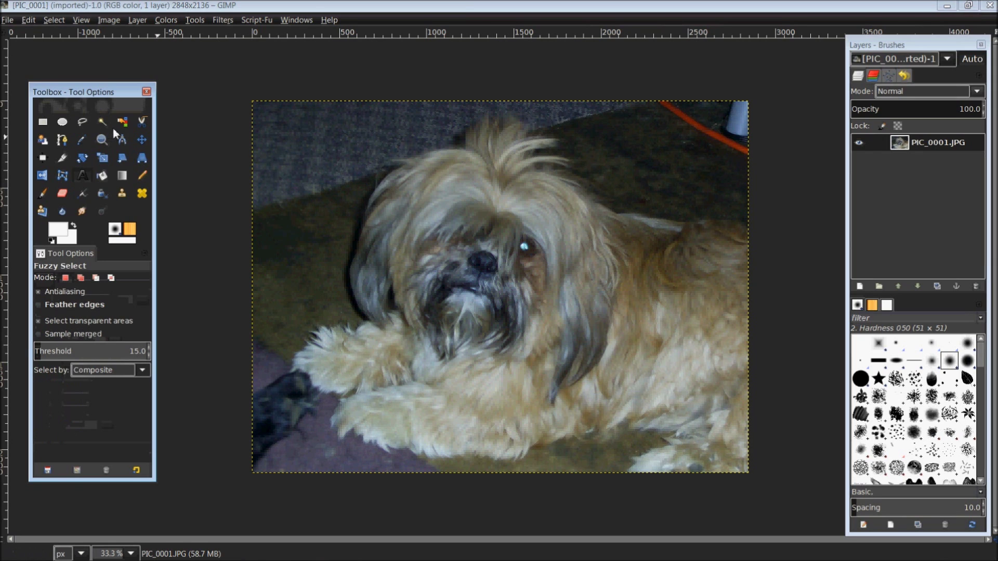
click(531, 147)
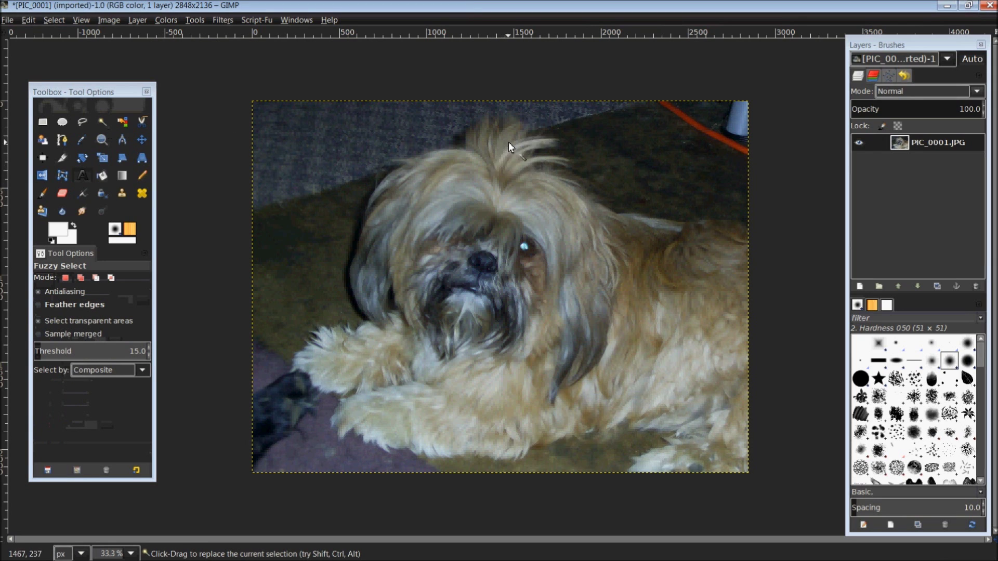
click(523, 140)
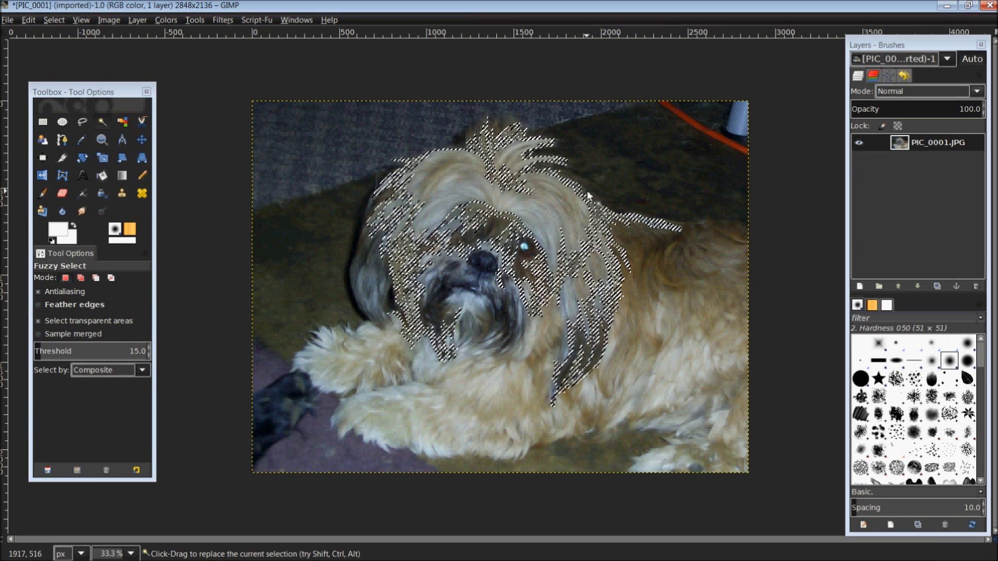
click(510, 125)
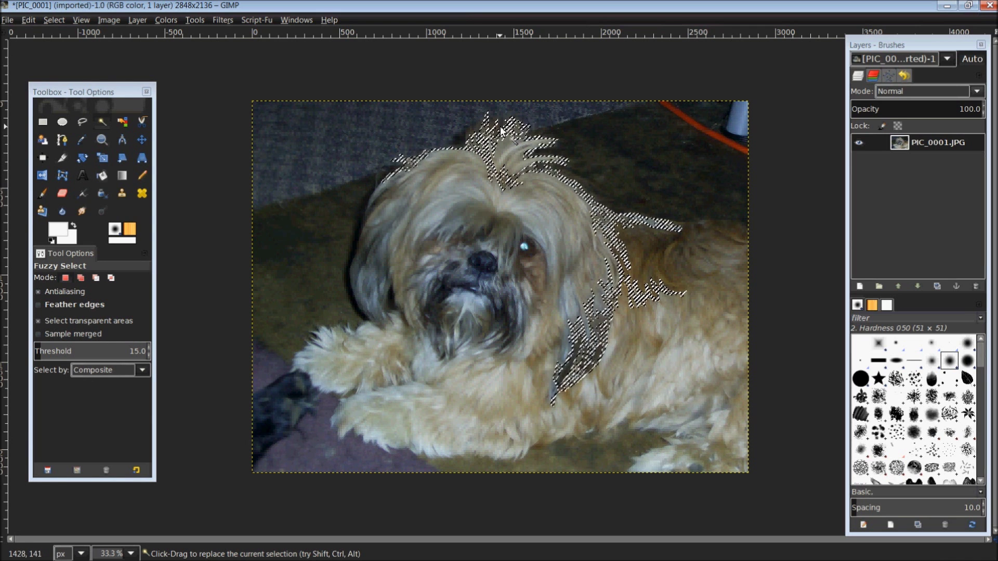
click(429, 201)
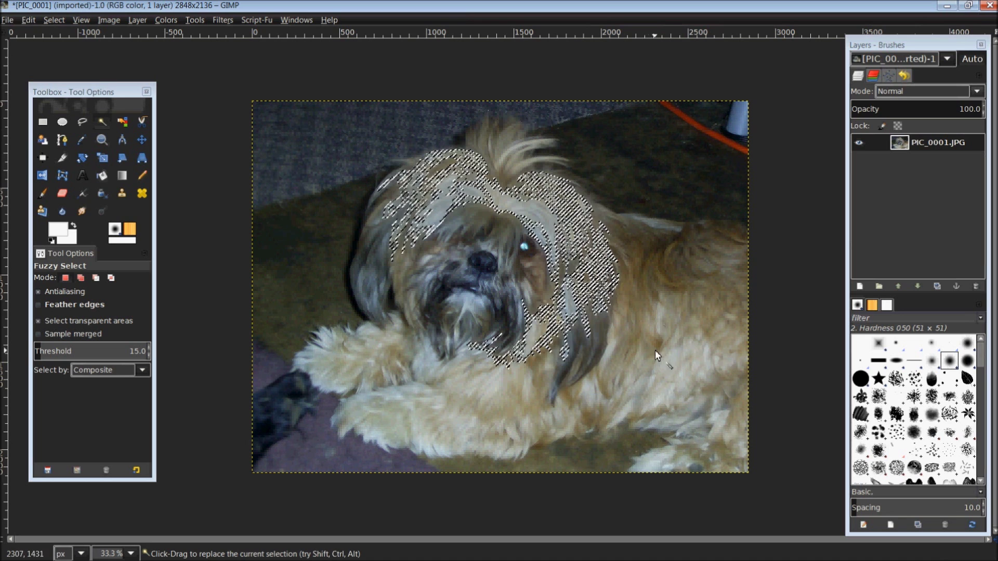
click(647, 400)
click(484, 448)
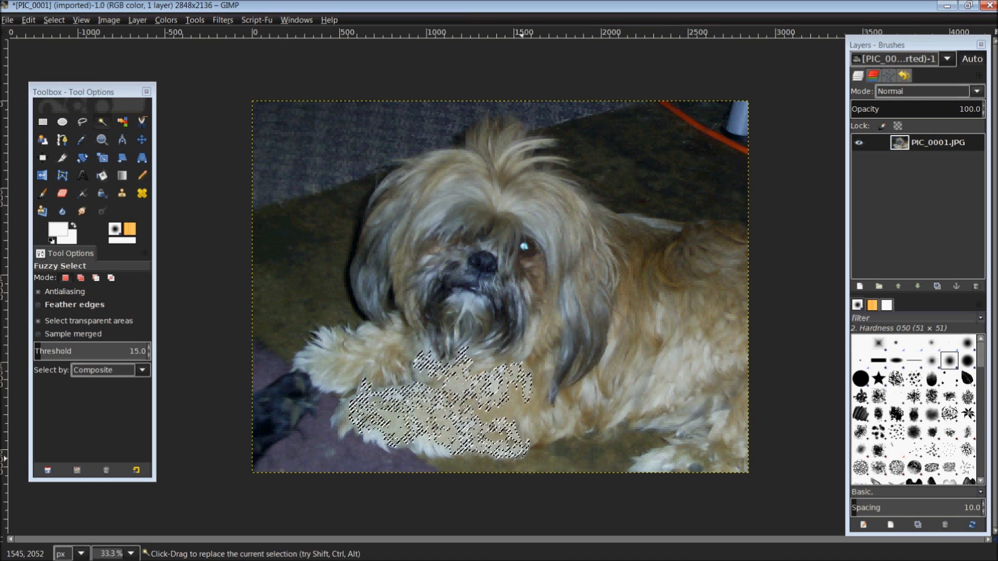
click(488, 457)
click(422, 448)
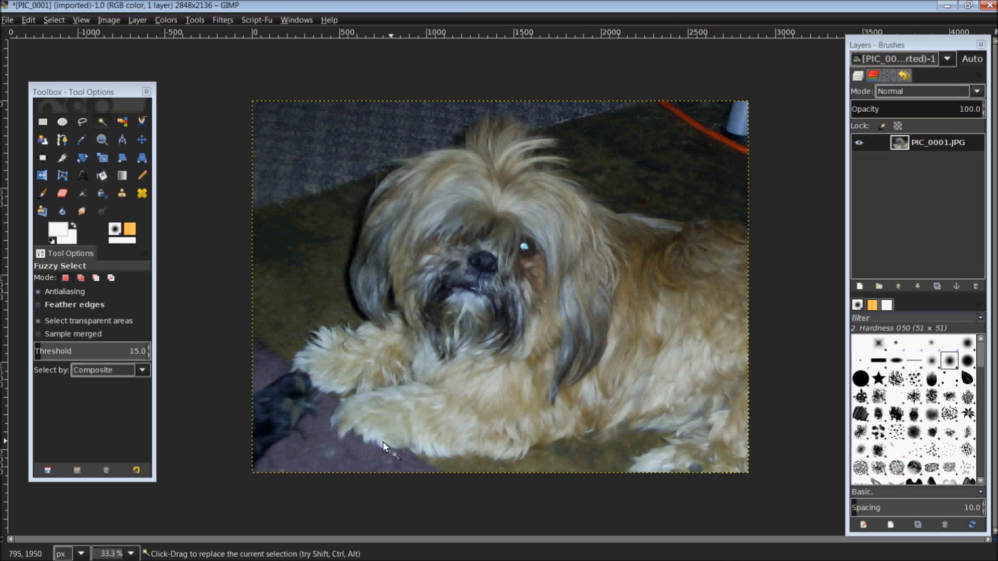
click(370, 441)
drag(369, 437, 403, 315)
click(335, 395)
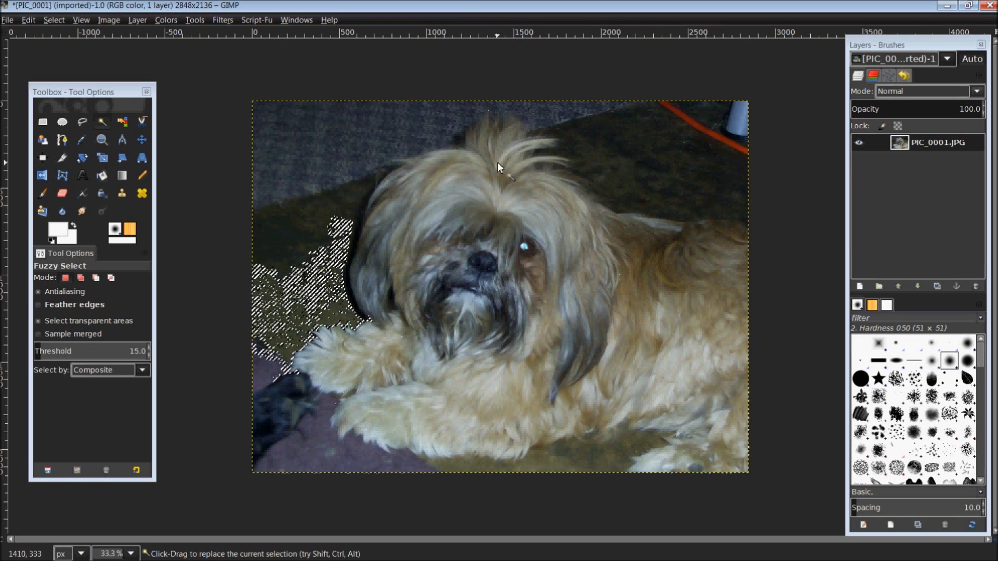
Step: Clear the selection with Select > None and shift the Layers dock left
click(54, 21)
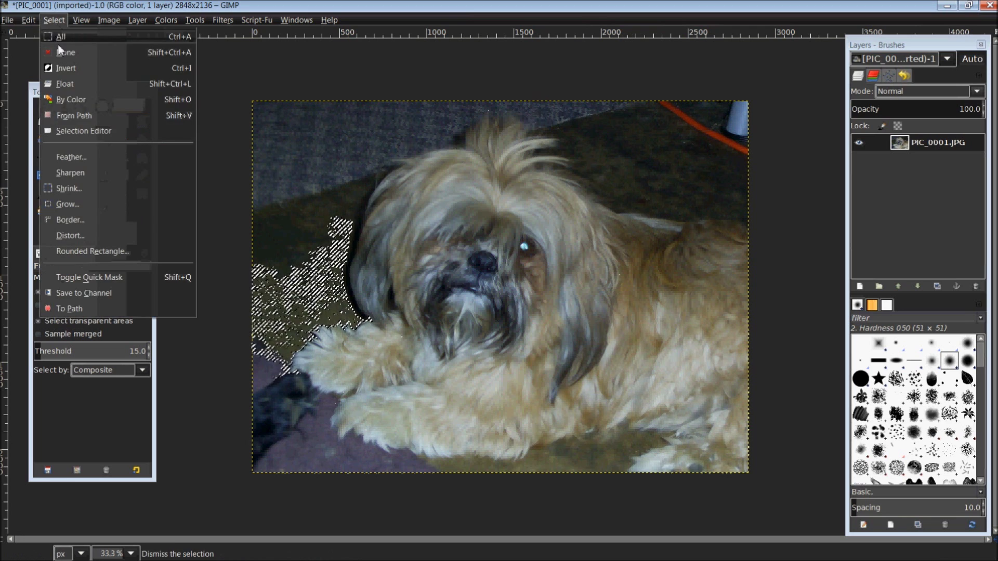
click(58, 48)
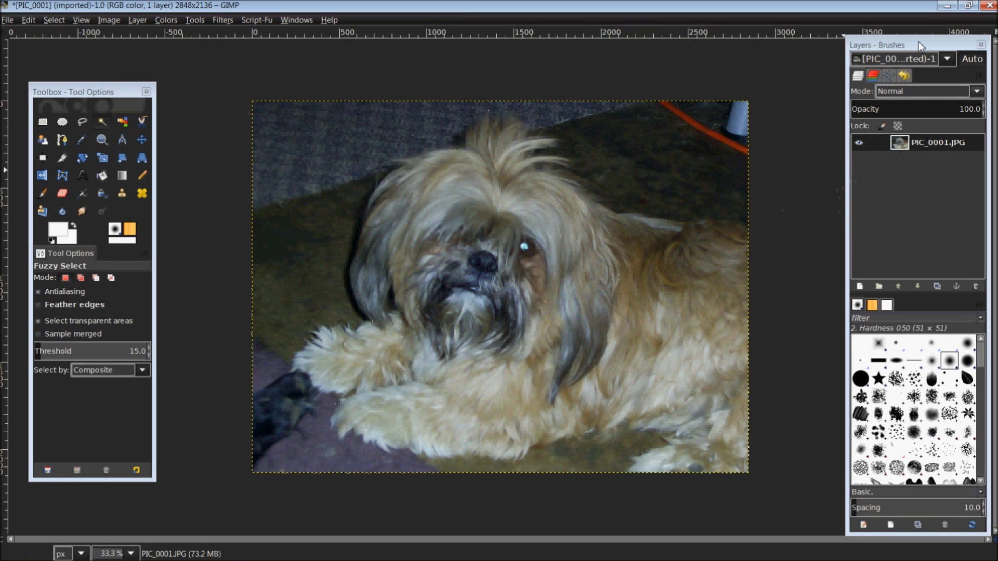
mouse_move(919, 43)
mouse_down()
mouse_move(876, 45)
mouse_move(874, 33)
mouse_up()
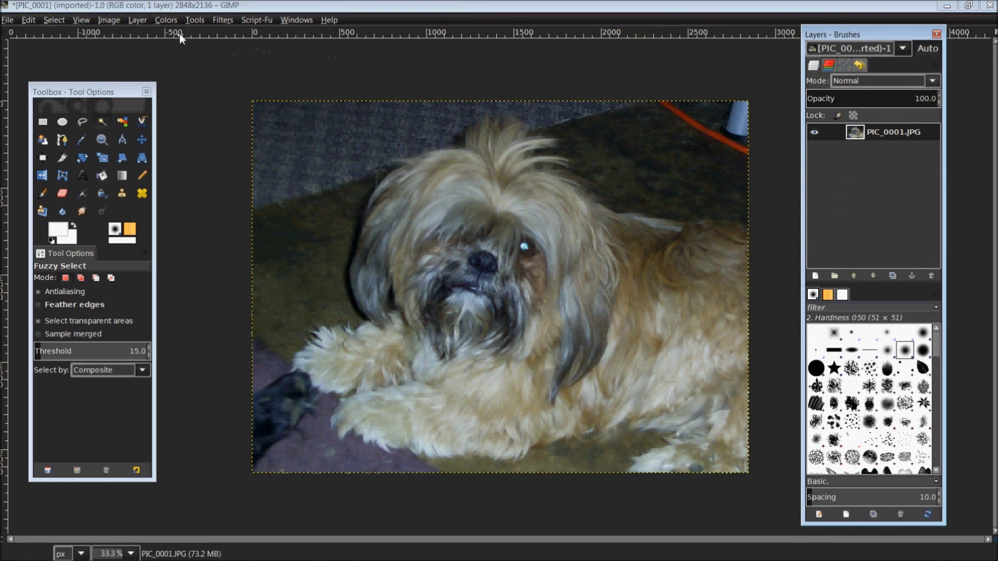
Step: Browse the Windows and Help menus, then reposition the Layers dock down and left
click(289, 19)
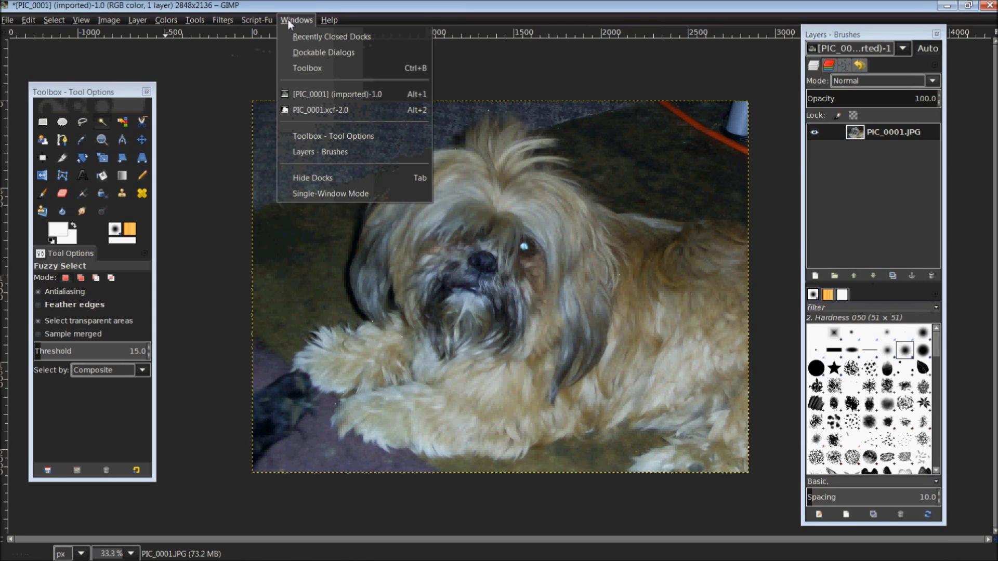
mouse_move(305, 54)
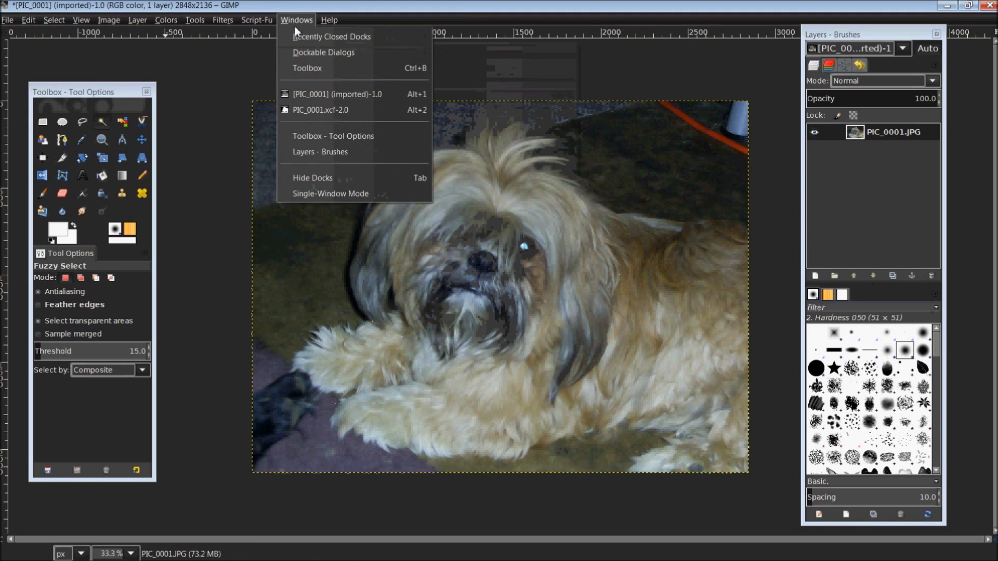
mouse_move(329, 20)
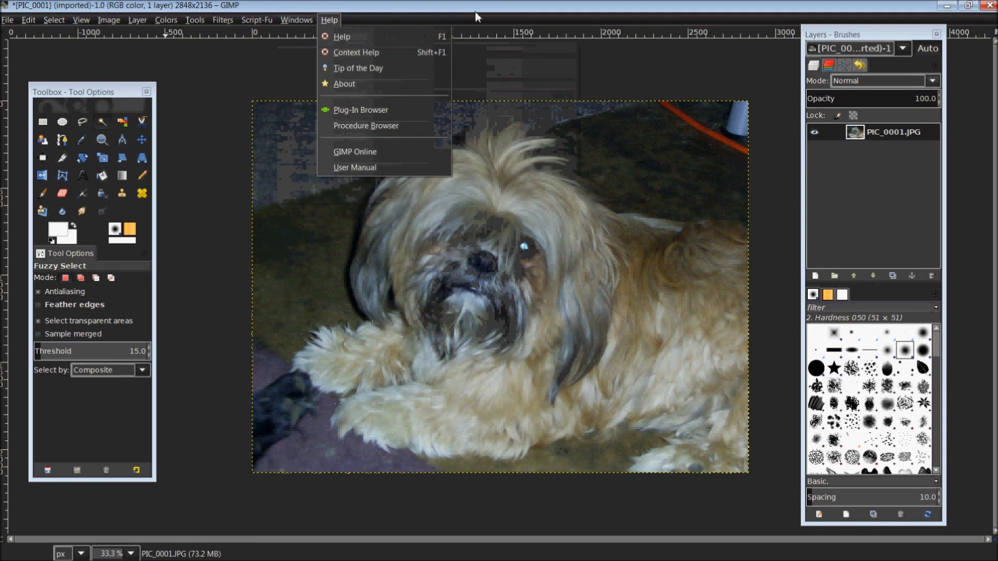
click(846, 32)
mouse_move(846, 32)
mouse_down()
mouse_move(805, 39)
mouse_move(776, 27)
mouse_move(716, 50)
mouse_move(847, 38)
mouse_up()
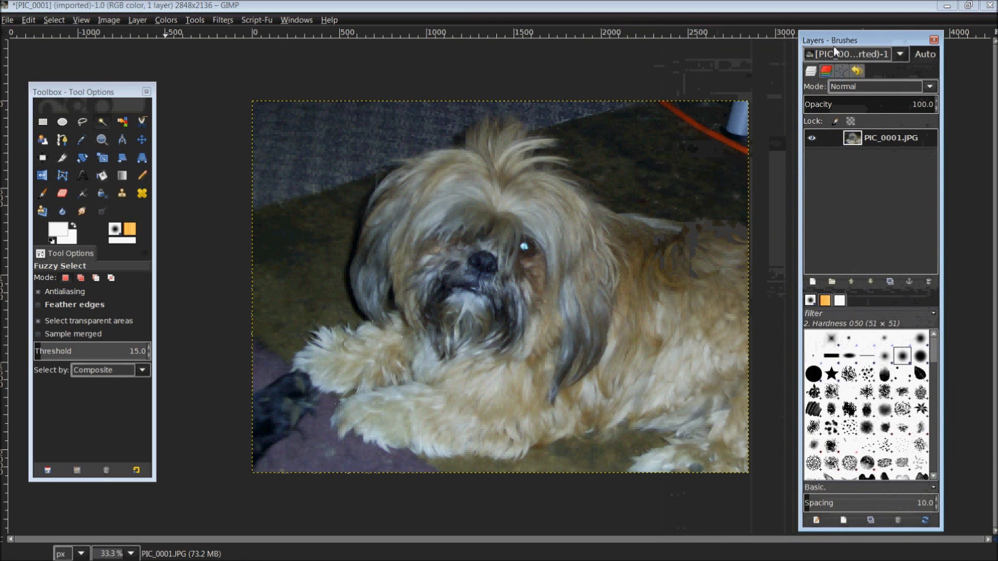
Step: Select the PIC_0001.JPG layer and check the Channels tab before returning to Layers
click(887, 141)
click(825, 70)
click(810, 70)
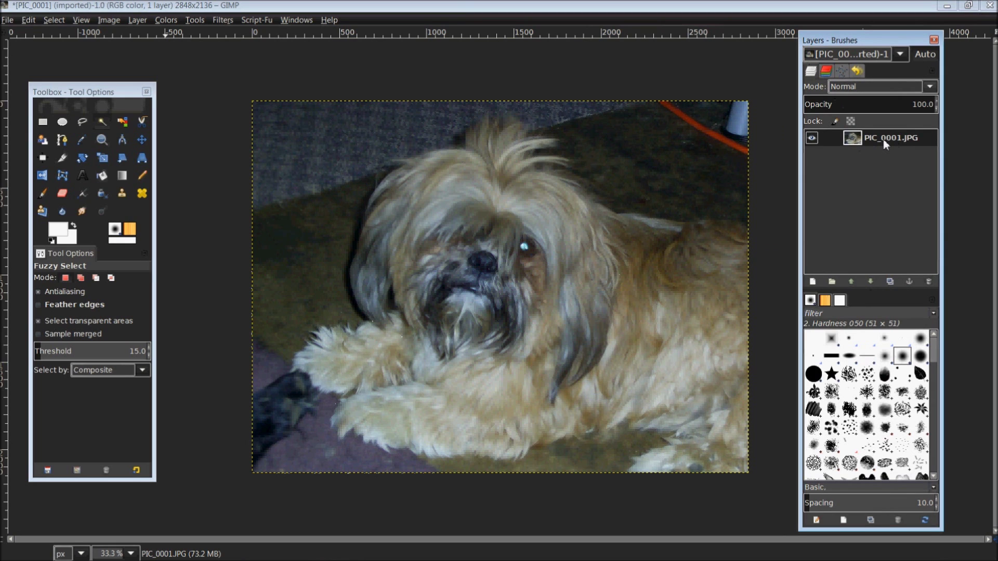
Step: Add an alpha channel to the photo layer and test a size 77 Eraser stroke on the background
right_click(849, 138)
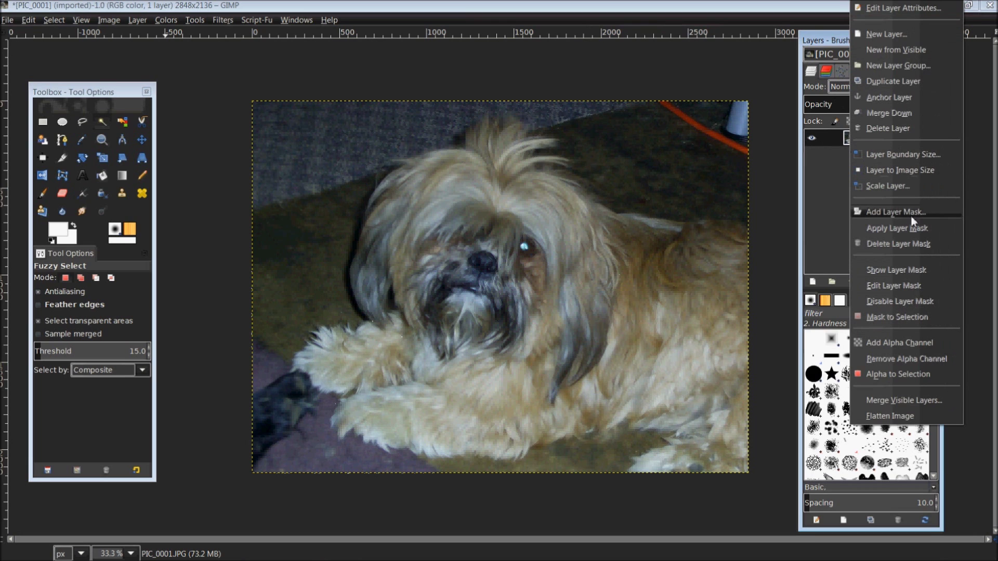
click(915, 346)
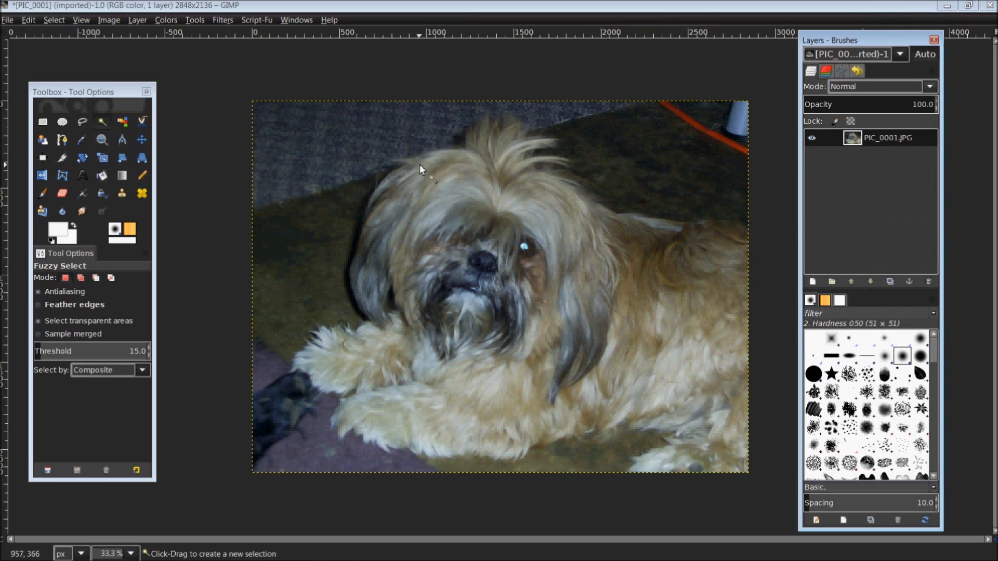
click(62, 193)
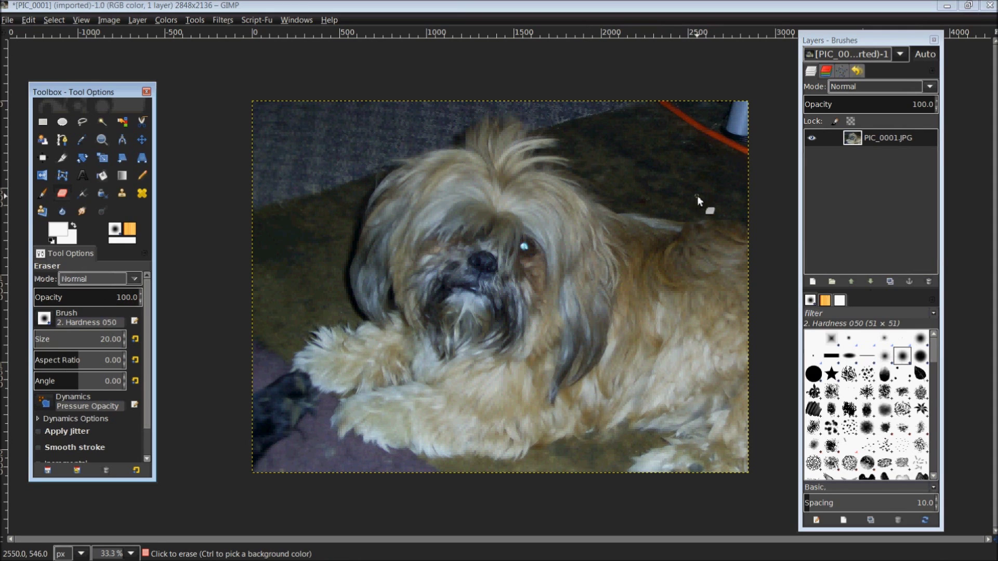
key(bracketright)
key(bracketright)
key(bracketright)
key(bracketright)
key(bracketright)
key(bracketright)
key(bracketright)
key(bracketright)
key(bracketright)
key(bracketright)
key(bracketright)
key(bracketright)
key(bracketright)
key(bracketright)
key(bracketright)
key(bracketright)
key(bracketright)
key(bracketright)
key(bracketright)
key(bracketright)
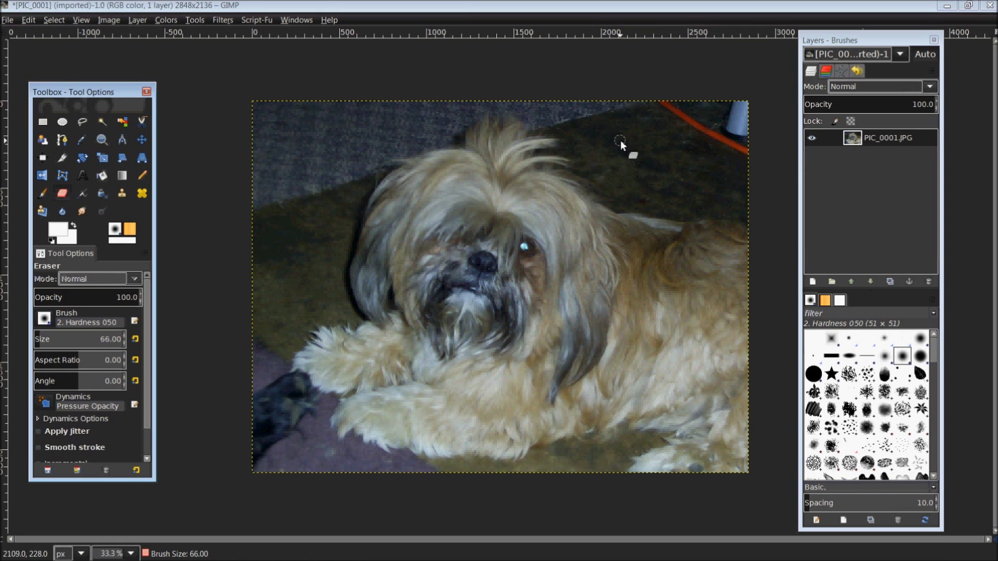
key(bracketright)
key(bracketright)
key(bracketright)
key(bracketright)
key(bracketright)
key(bracketright)
key(bracketright)
key(bracketright)
key(bracketright)
key(bracketright)
key(bracketright)
mouse_move(618, 139)
mouse_down()
mouse_move(697, 196)
mouse_move(641, 157)
mouse_up()
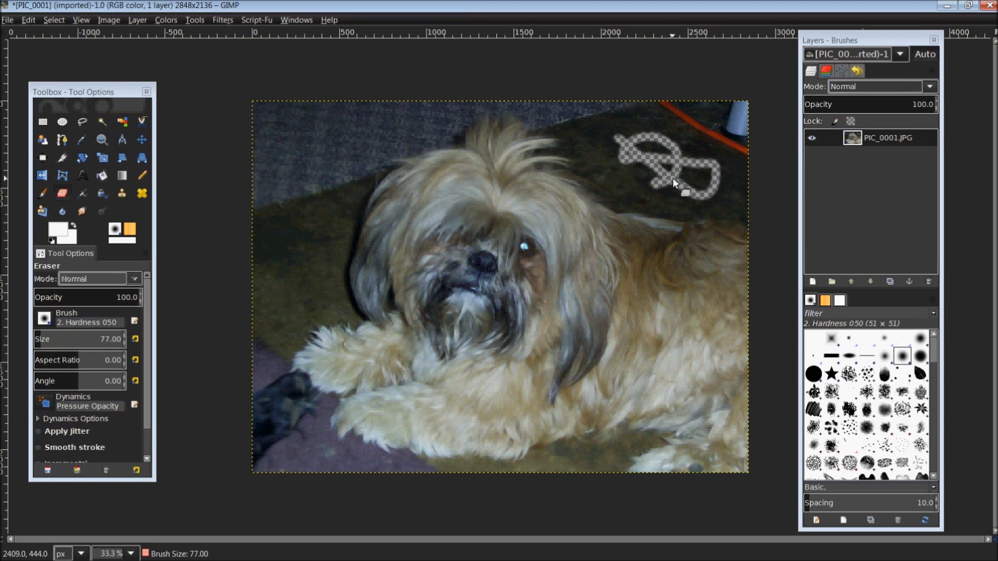
Step: Undo the eraser stroke with Edit > Undo Eraser and switch to Rectangle Select
click(31, 21)
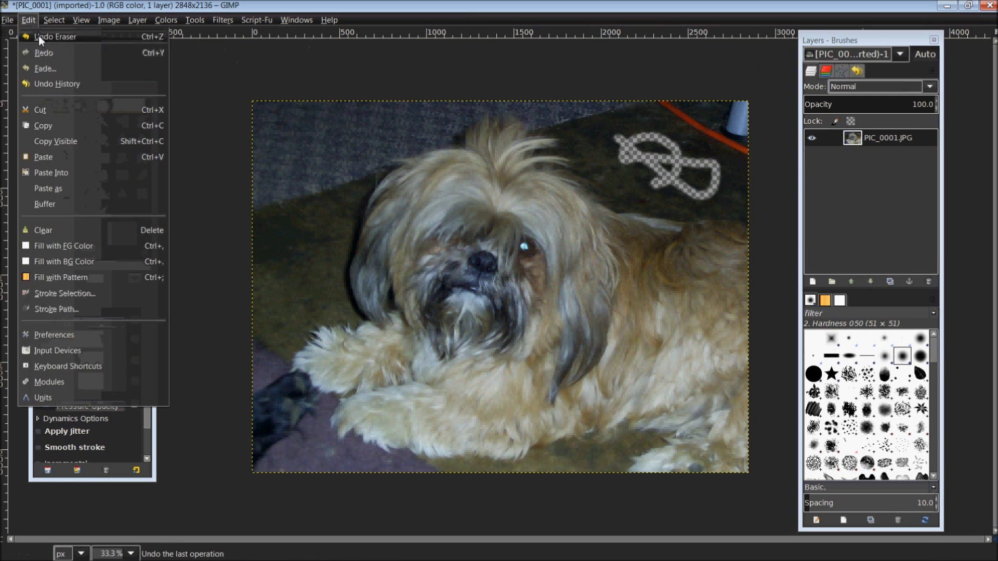
click(38, 35)
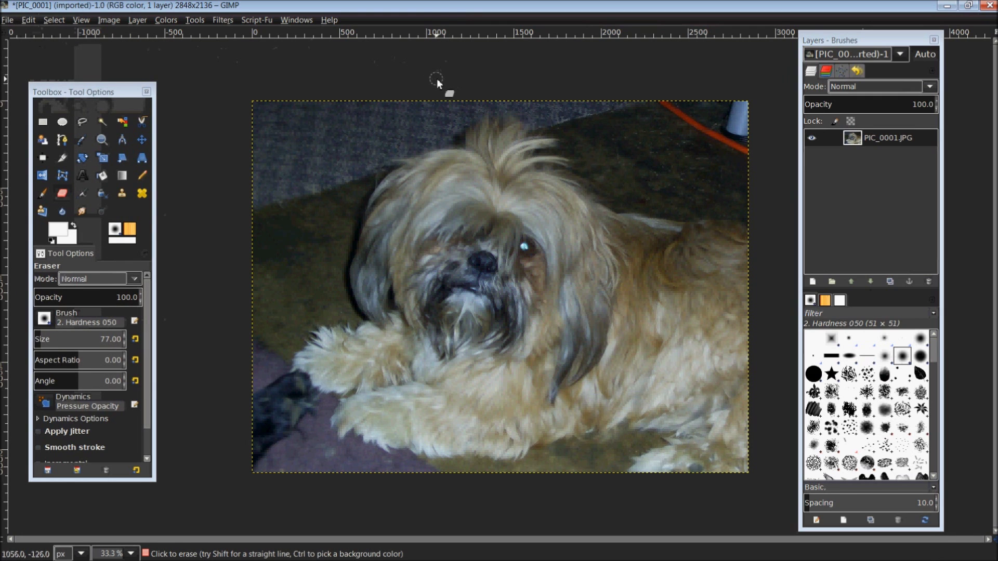
click(42, 121)
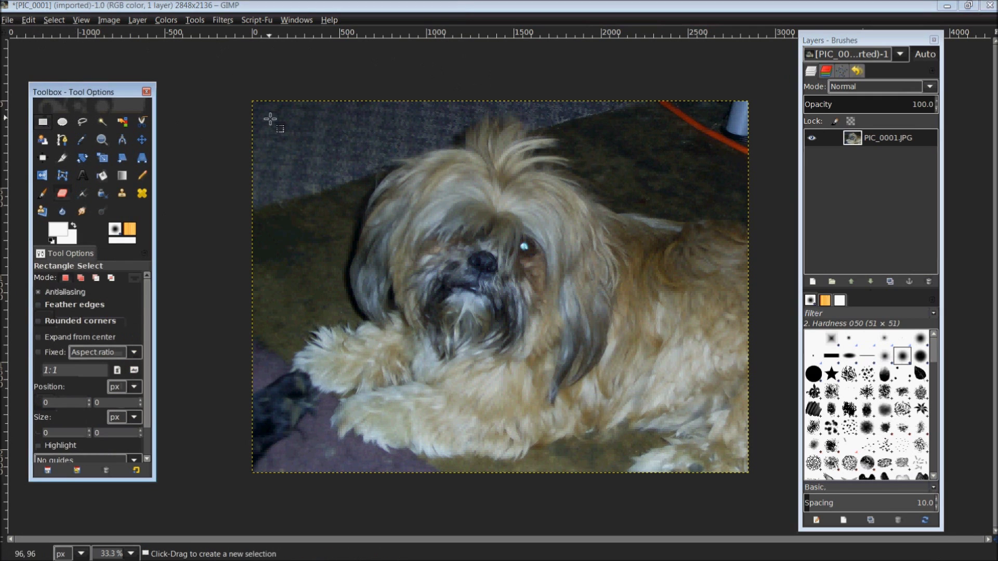
Step: Duplicate the PIC_0001.JPG layer, creating 'PIC_0001.JPG copy' above the original
click(890, 282)
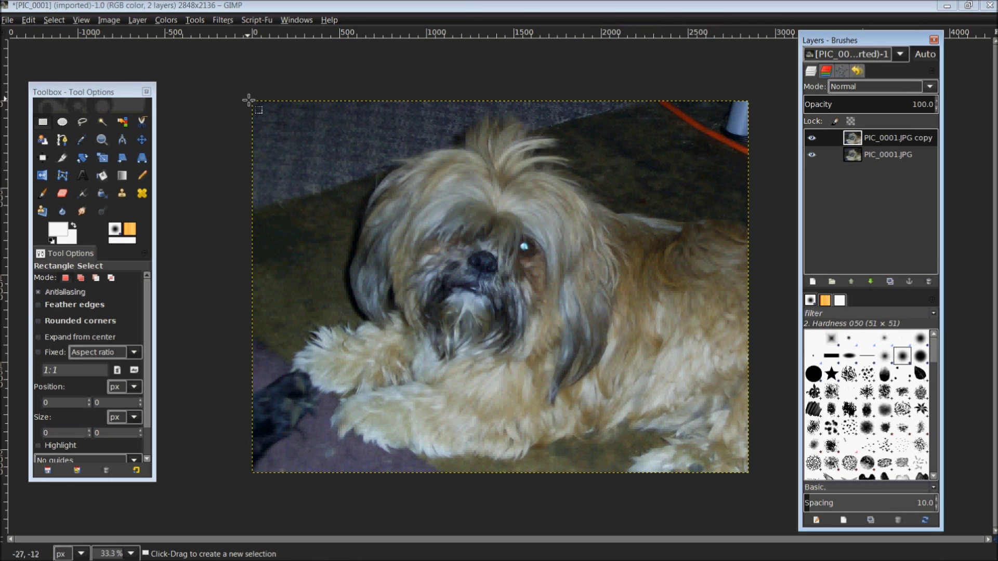
Step: Desaturate the PIC_0001.JPG copy layer to greyscale using the Luminosity shade option
click(167, 21)
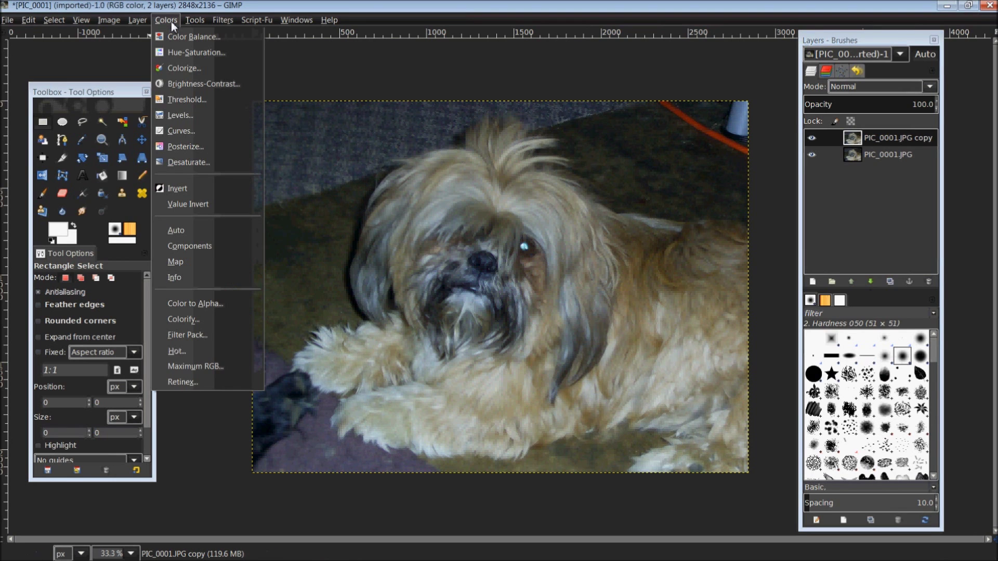
click(191, 163)
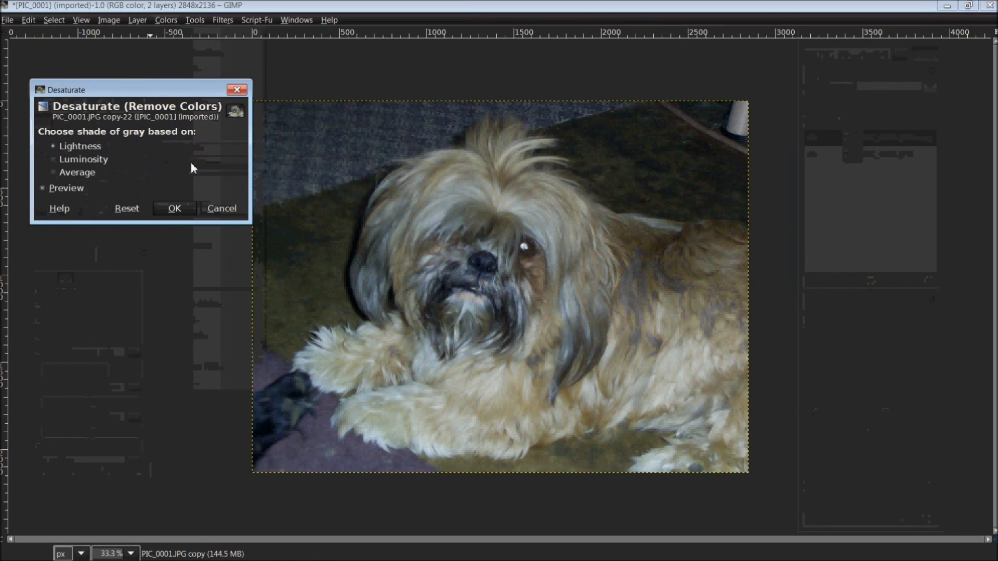
mouse_move(149, 88)
mouse_down()
mouse_move(209, 81)
mouse_move(142, 80)
mouse_up()
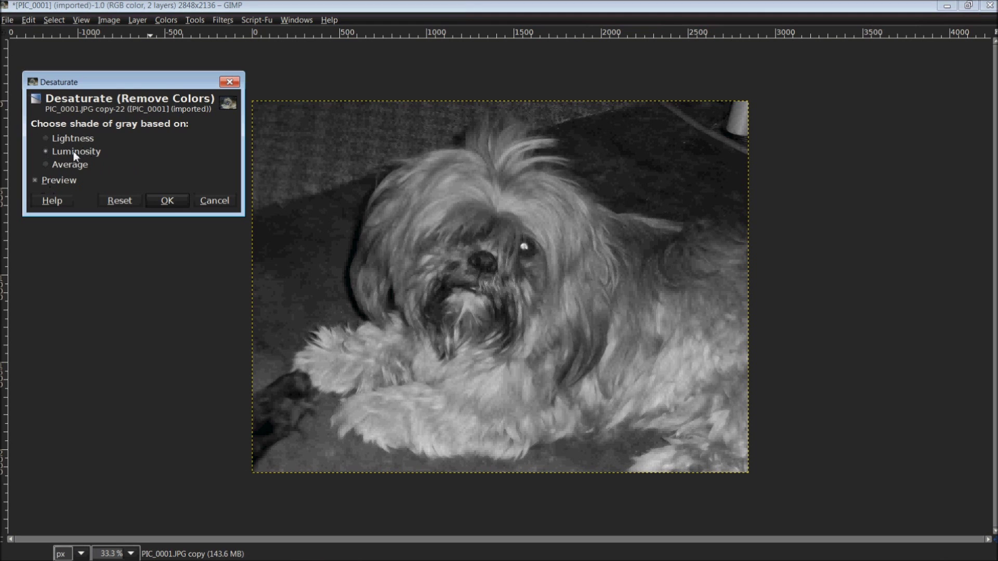
click(77, 172)
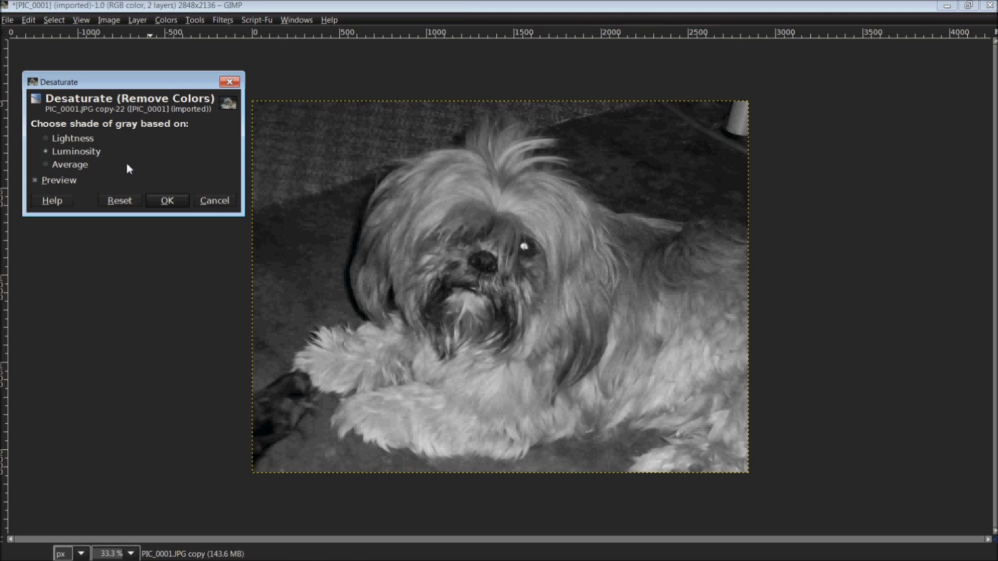
click(167, 201)
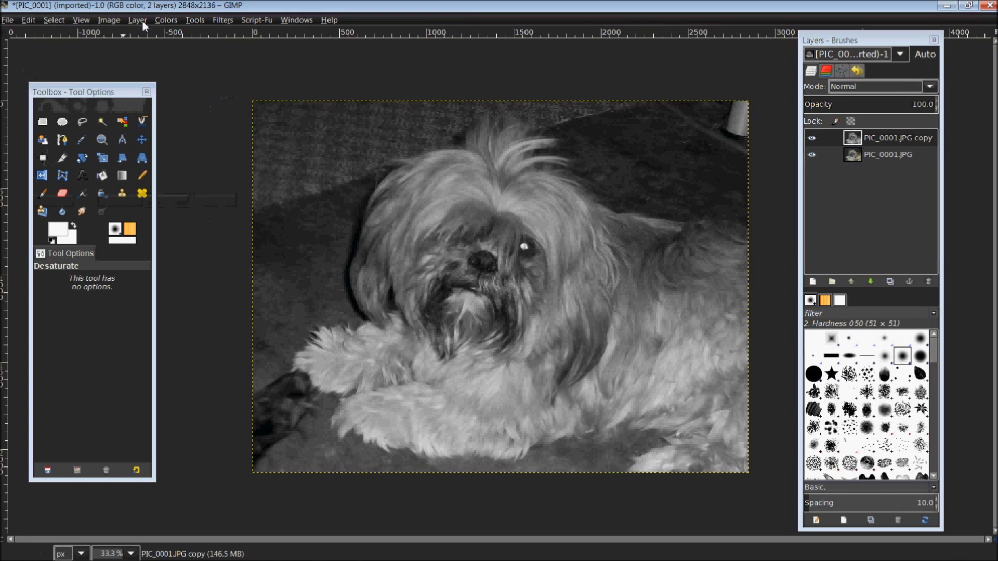
click(165, 21)
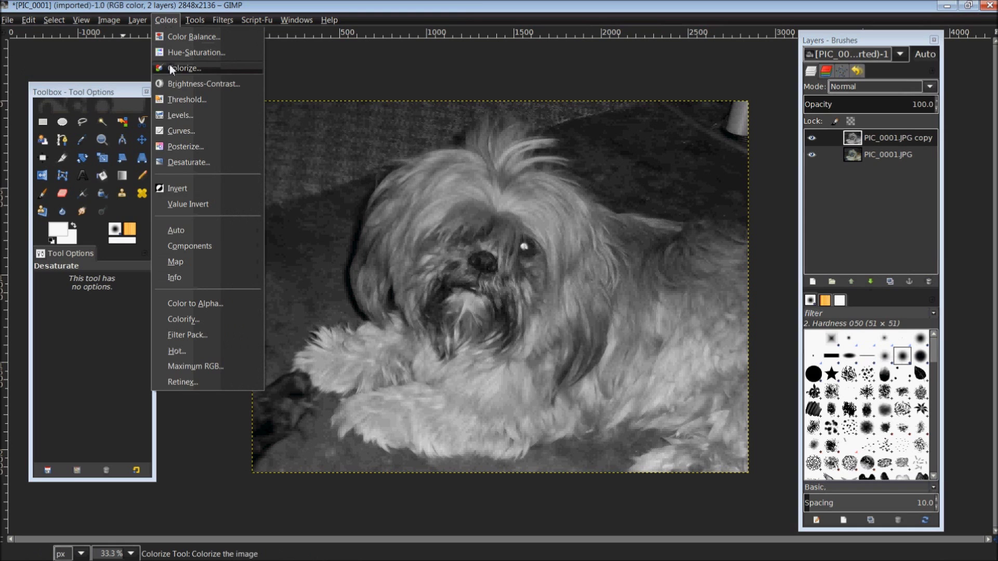
Step: In Curves, pull a shadow point down and a highlight point up to steepen the curve
click(172, 130)
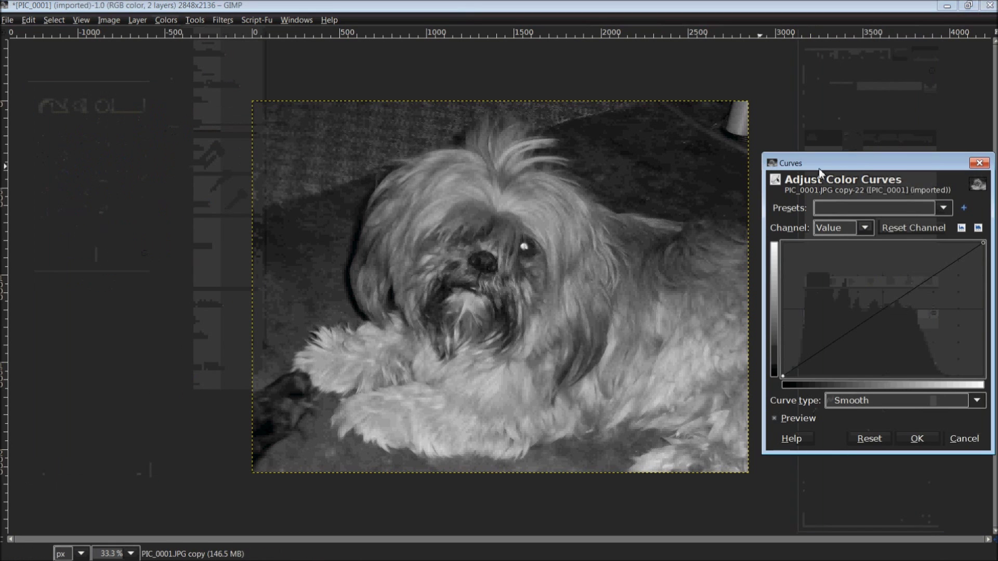
drag(834, 158, 809, 96)
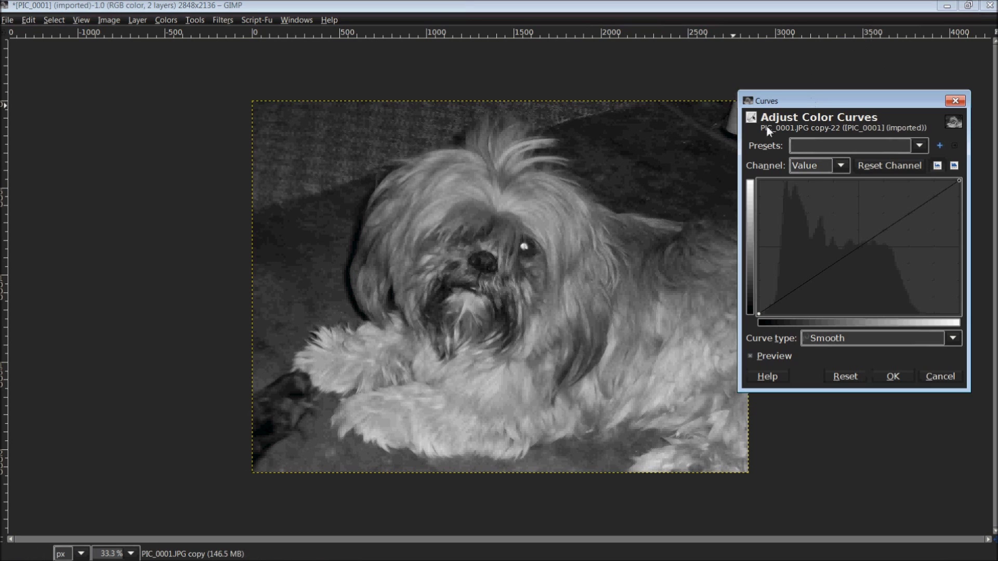
click(811, 282)
drag(811, 282, 824, 314)
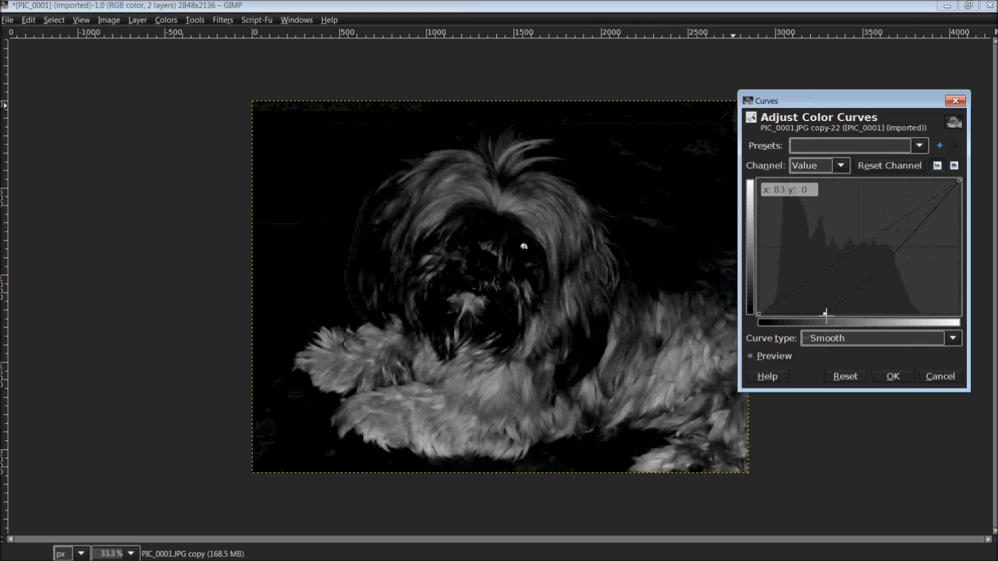
click(893, 188)
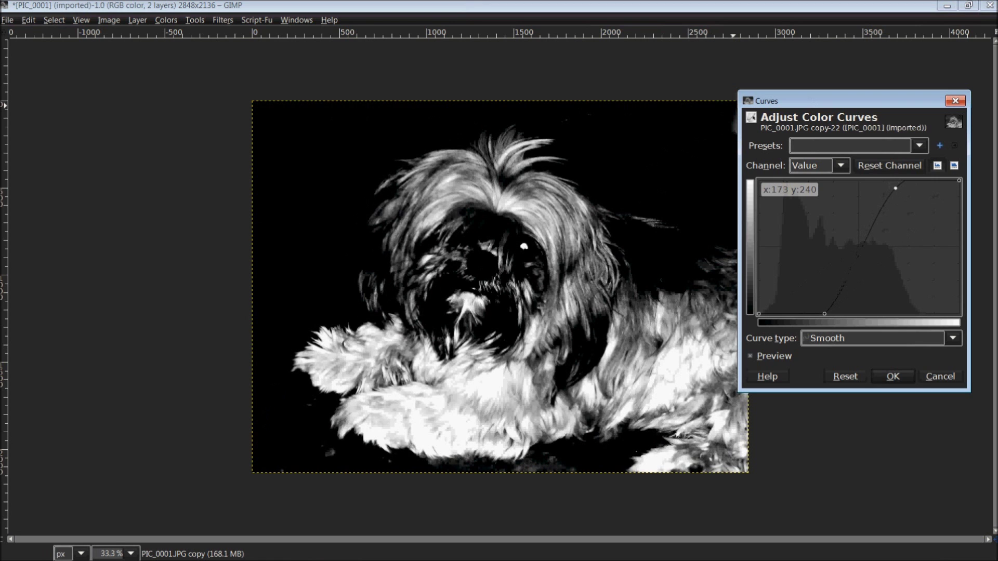
drag(891, 196, 849, 181)
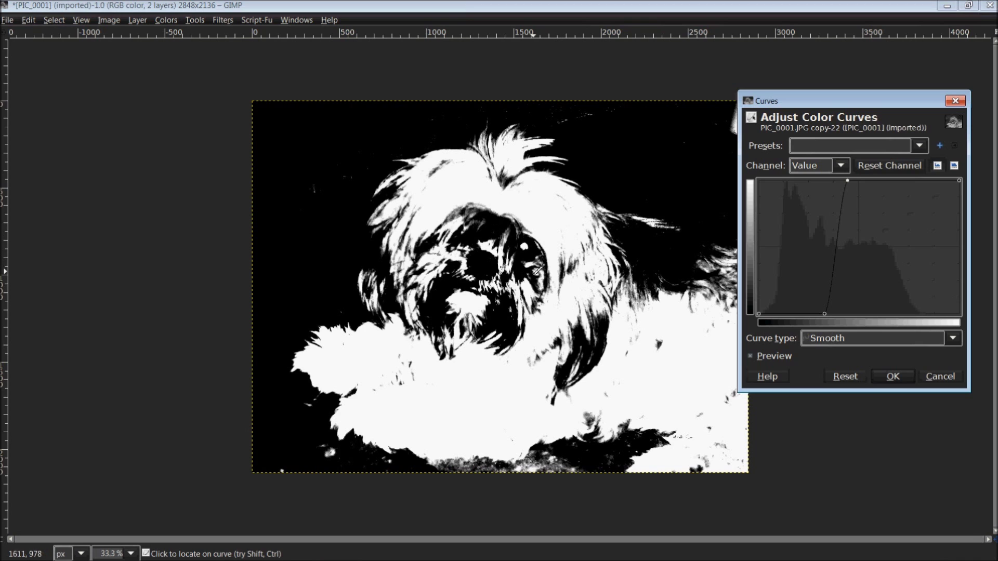
Step: Nudge the shadow point slightly upward and apply the Curves adjustment
drag(848, 102, 886, 109)
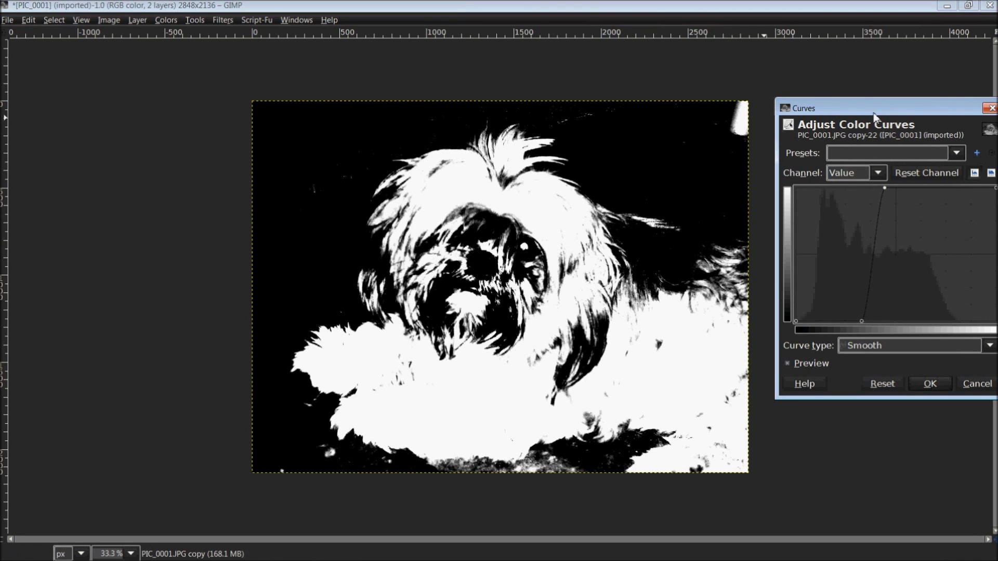
drag(877, 110, 846, 91)
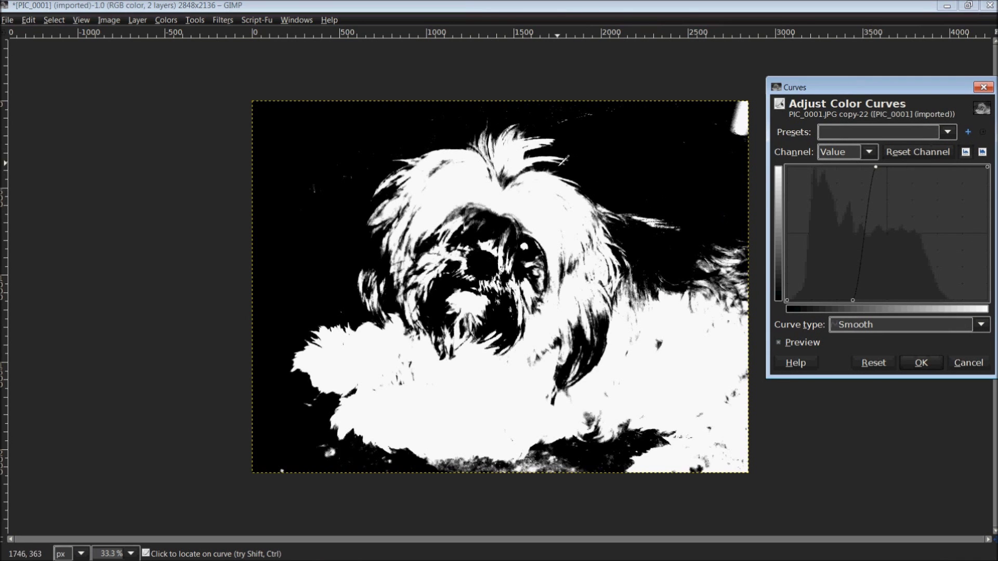
drag(851, 299, 843, 294)
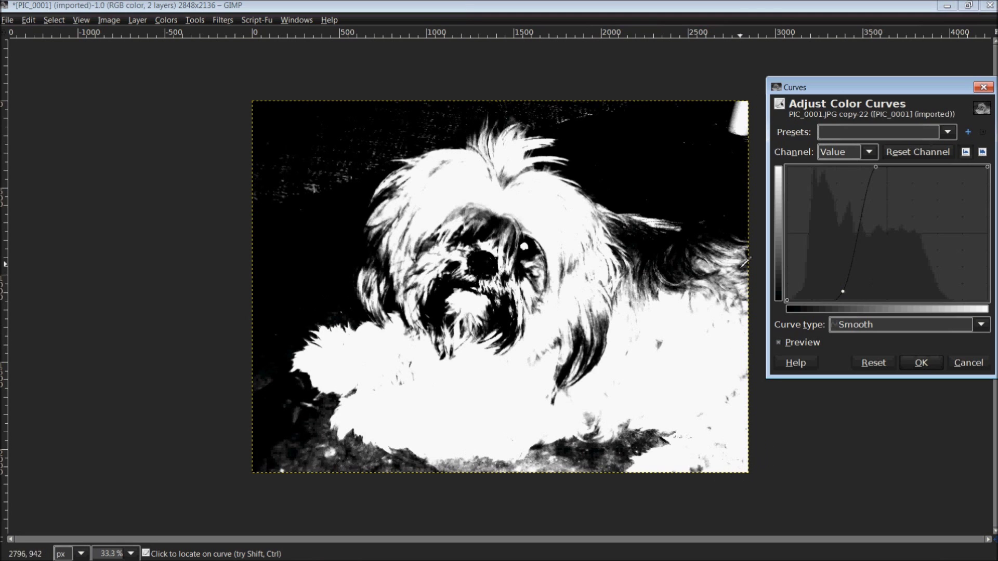
drag(841, 293, 840, 289)
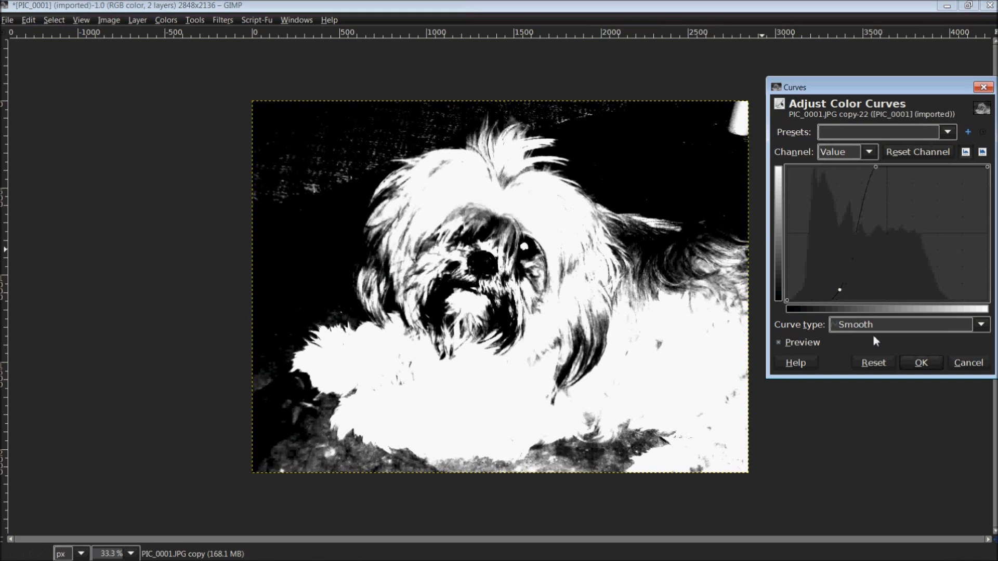
click(916, 361)
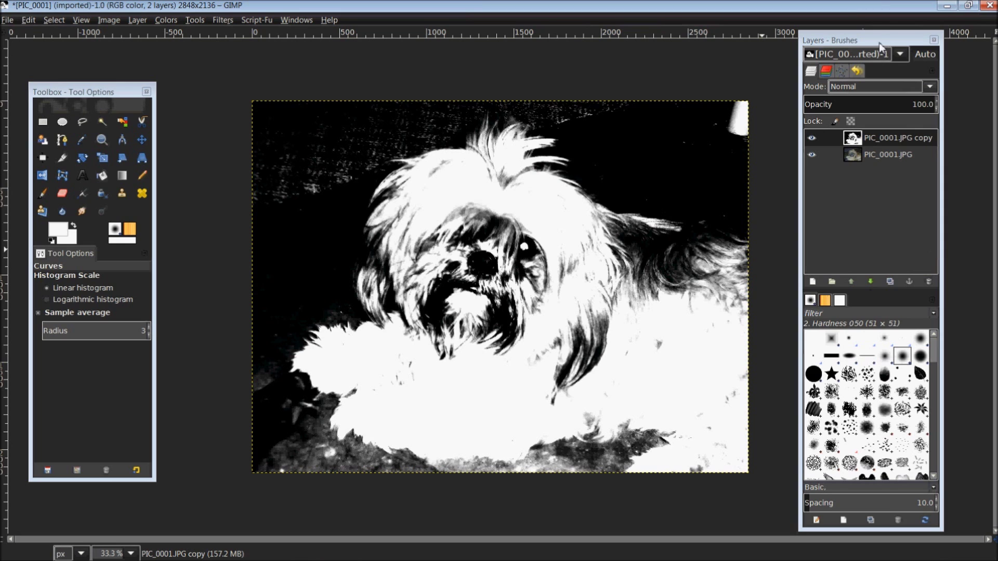
drag(878, 42, 900, 39)
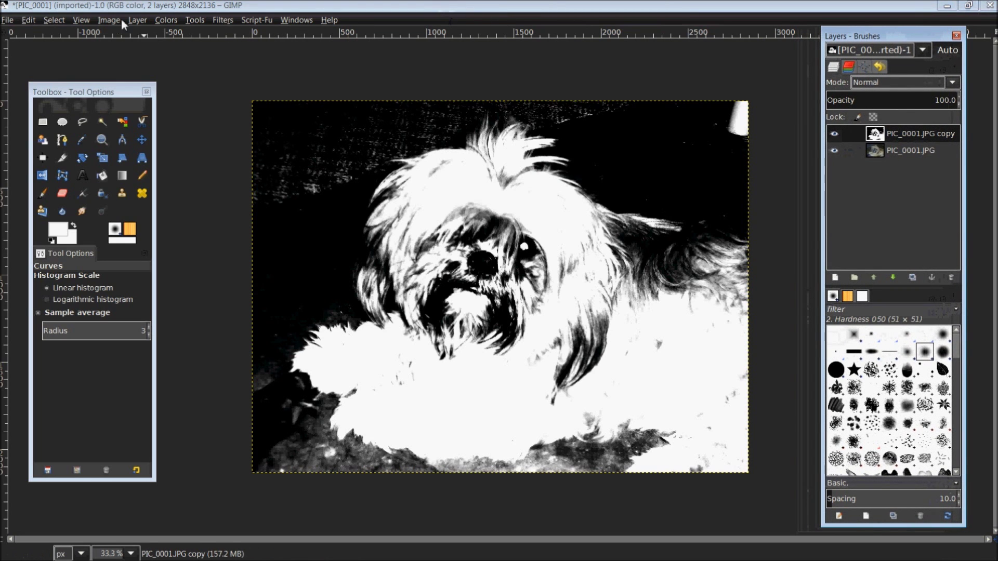
click(166, 20)
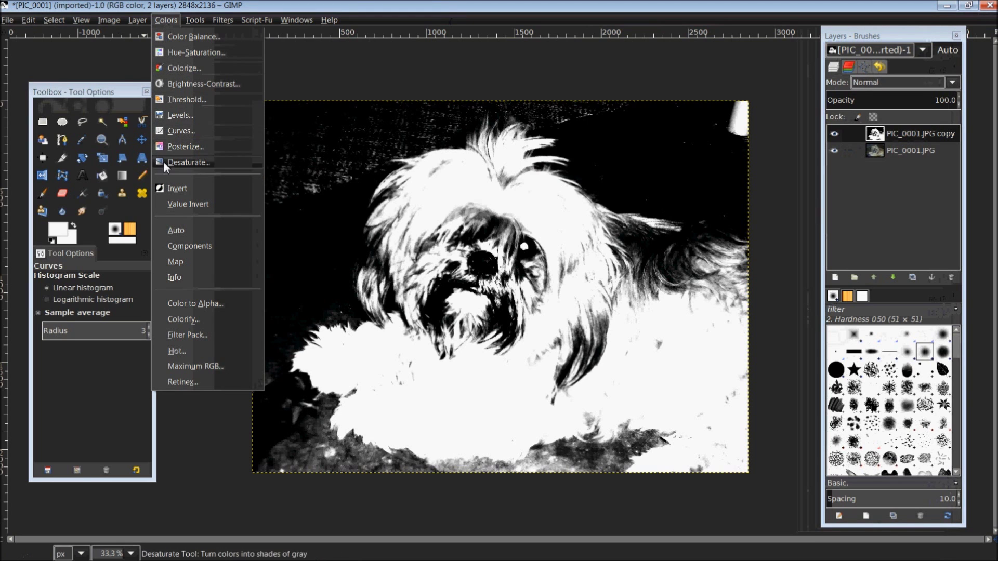
click(172, 189)
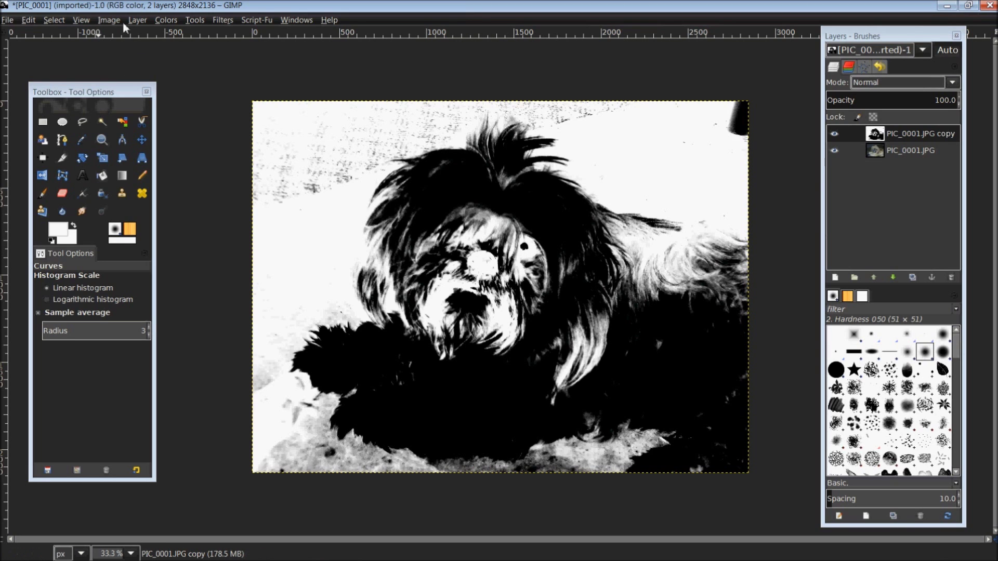
click(166, 20)
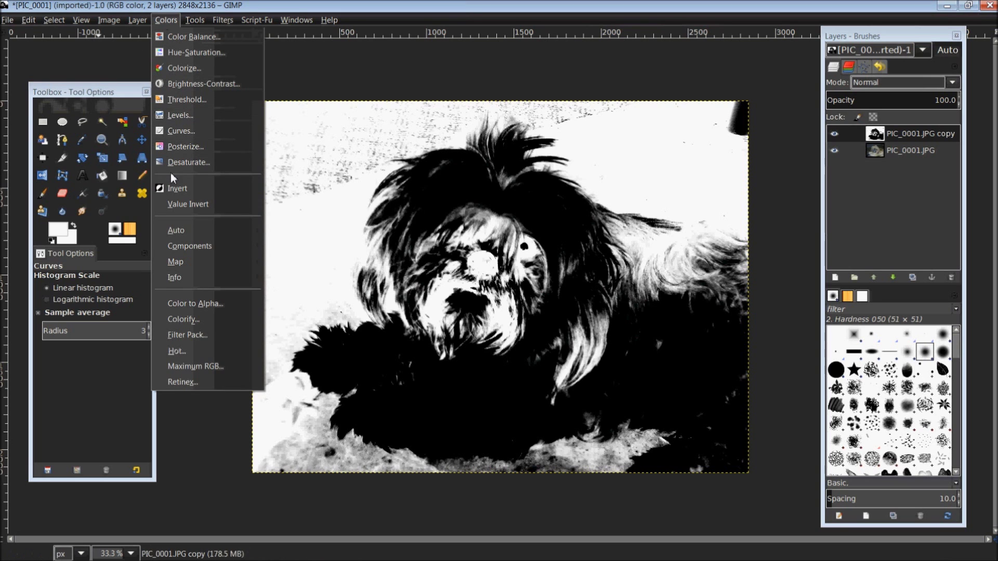
click(171, 187)
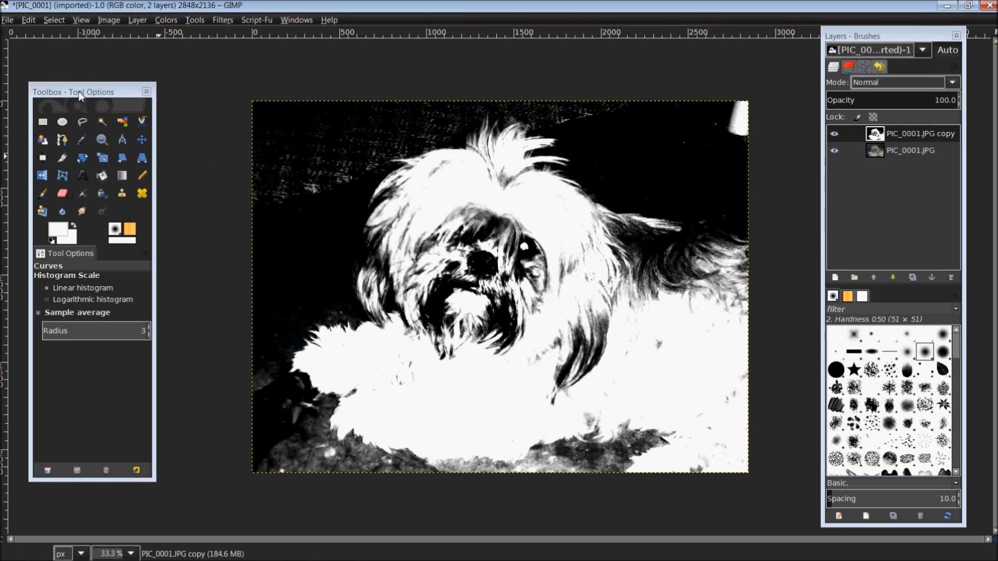
drag(81, 95, 109, 78)
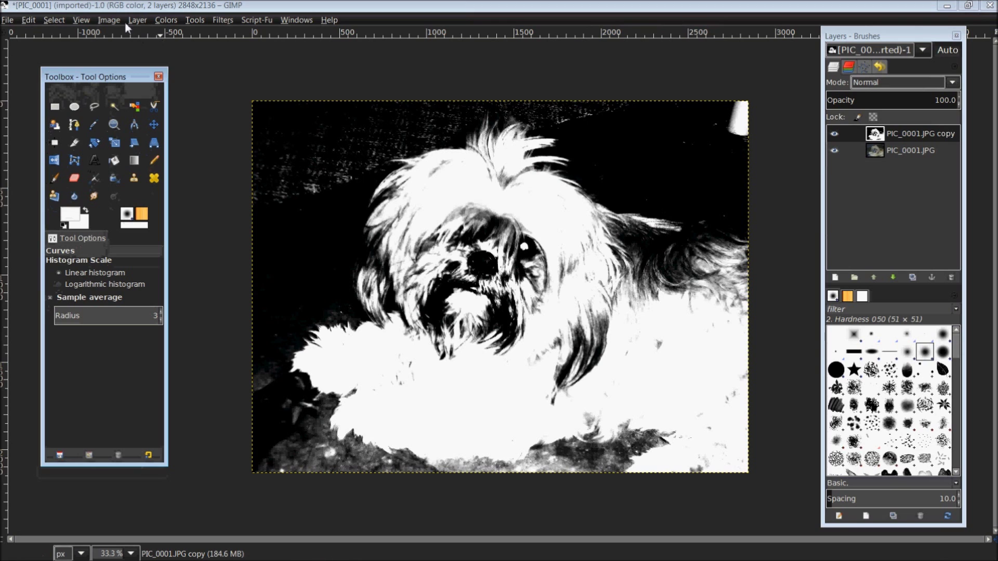
Step: Bring up the Toolbox, choose the Paintbrush, and set black foreground over white background
click(303, 20)
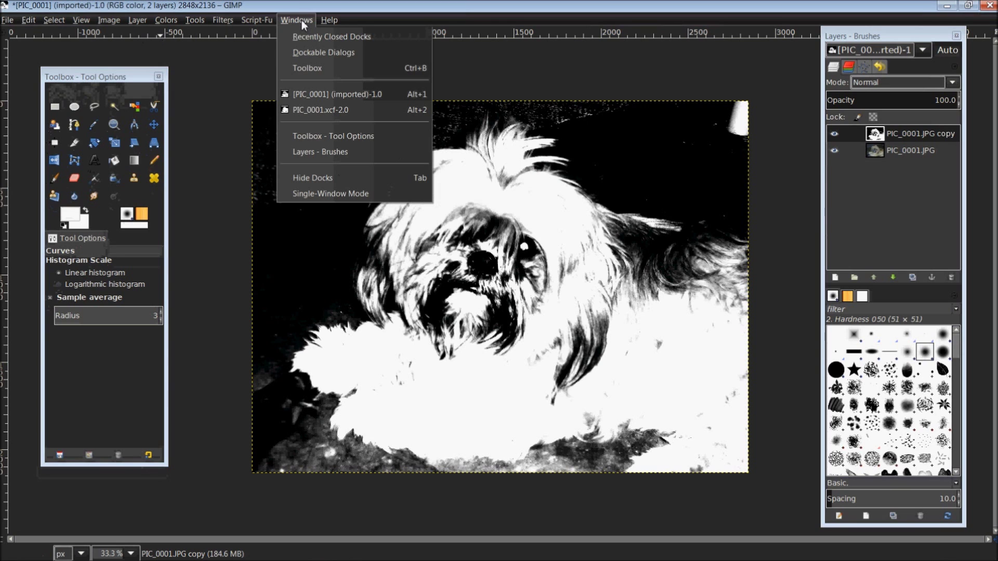
click(306, 67)
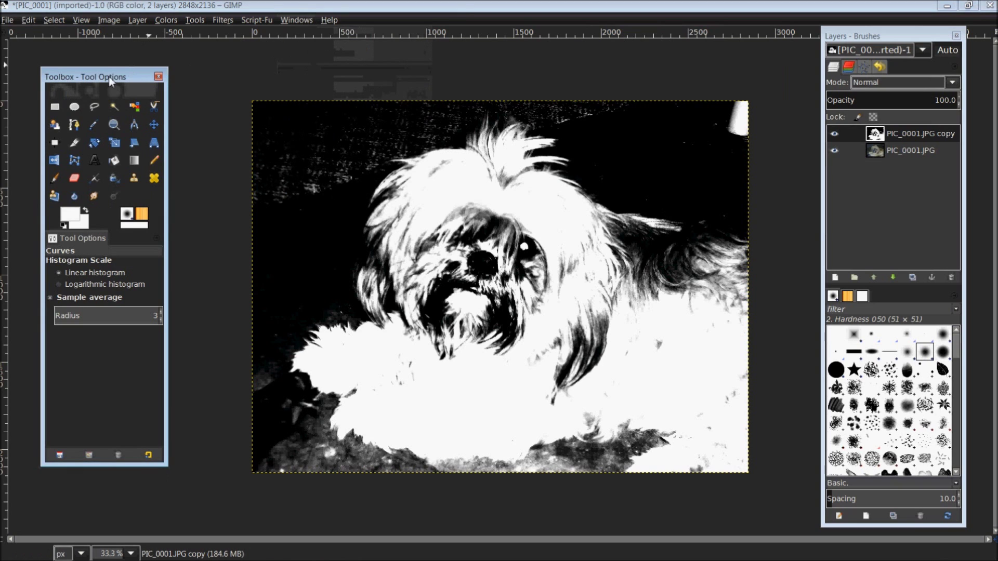
mouse_move(101, 79)
mouse_down()
mouse_move(122, 77)
mouse_move(114, 78)
mouse_up()
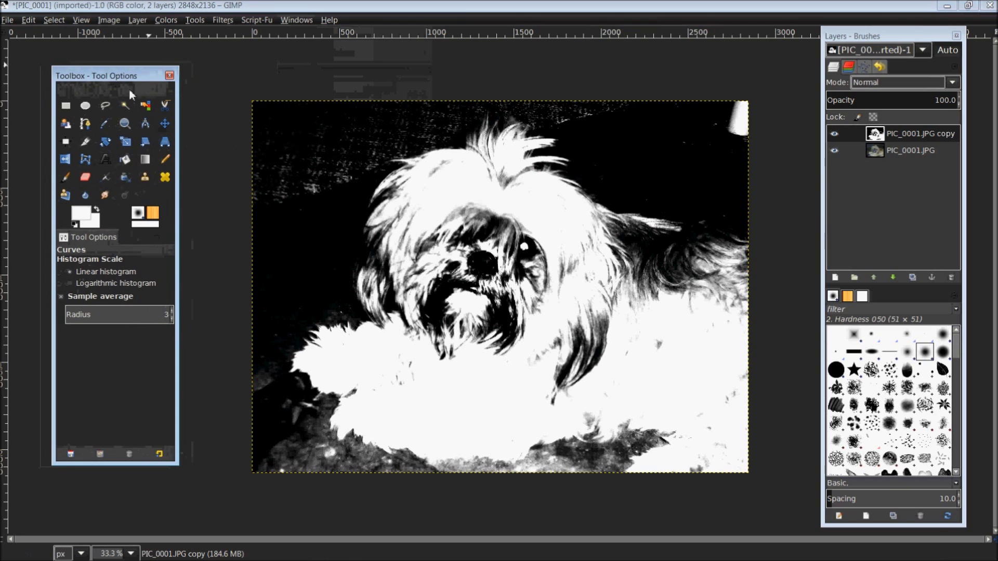
click(66, 177)
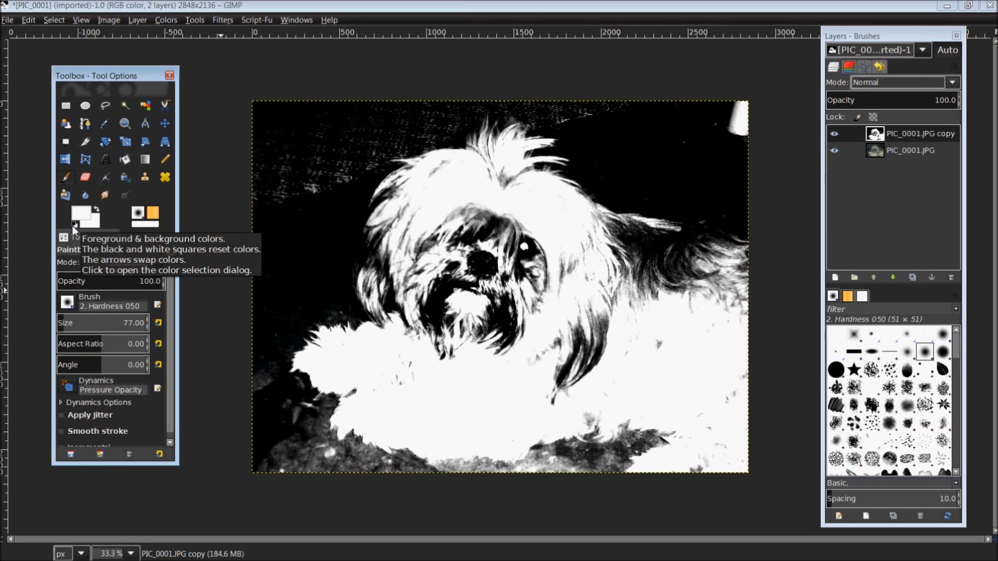
click(76, 225)
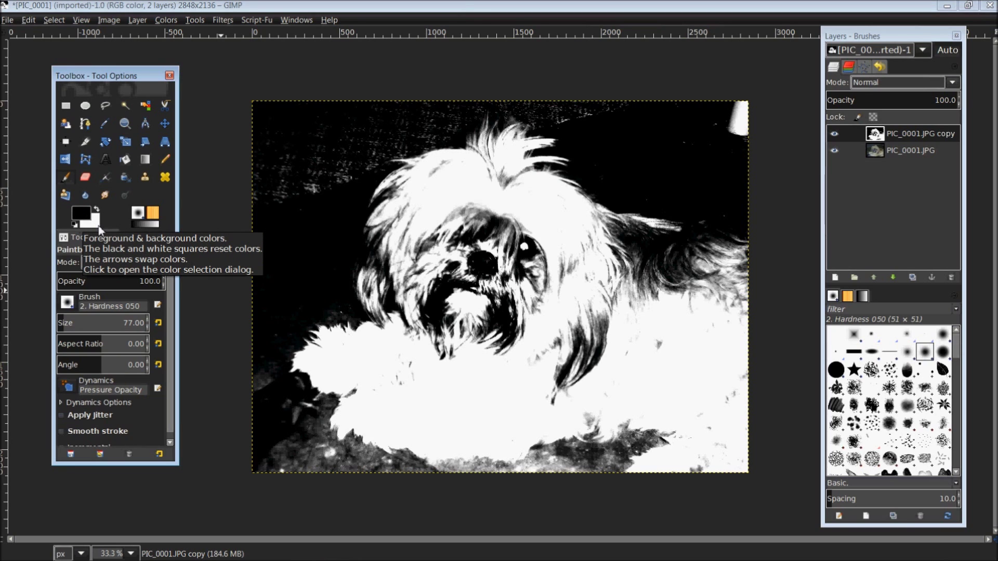
click(97, 209)
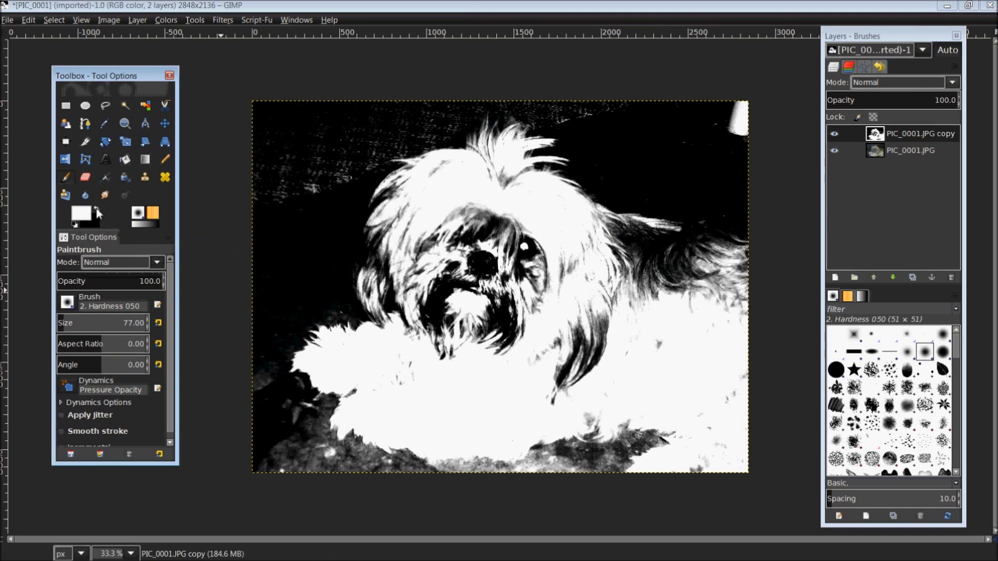
click(97, 210)
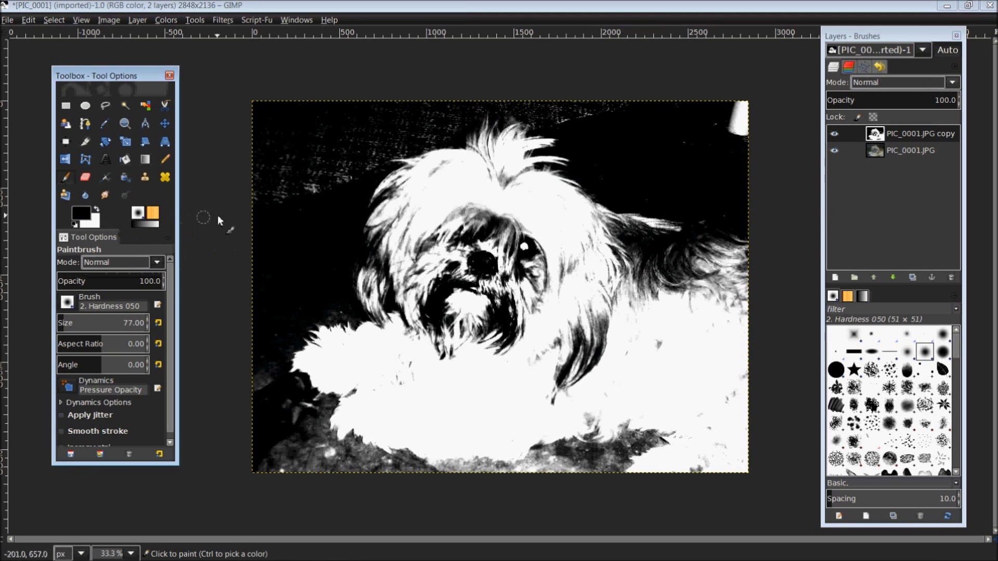
Step: Paint black over a background speck, then enlarge the brush to 225 and swap to white foreground
key(x)
key(x)
key(x)
key(x)
mouse_move(310, 142)
mouse_down()
mouse_move(306, 177)
mouse_move(314, 159)
mouse_up()
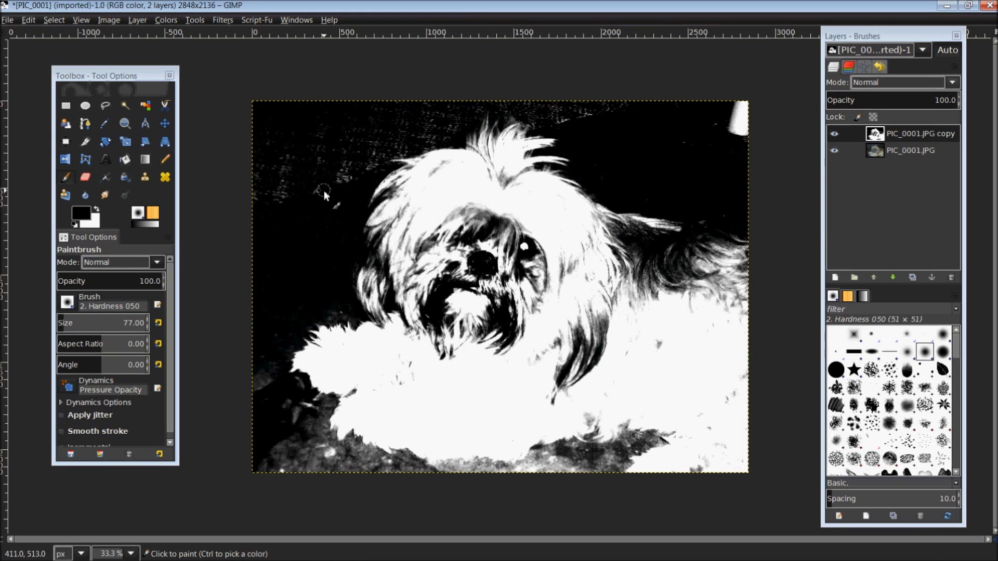
key(bracketright)
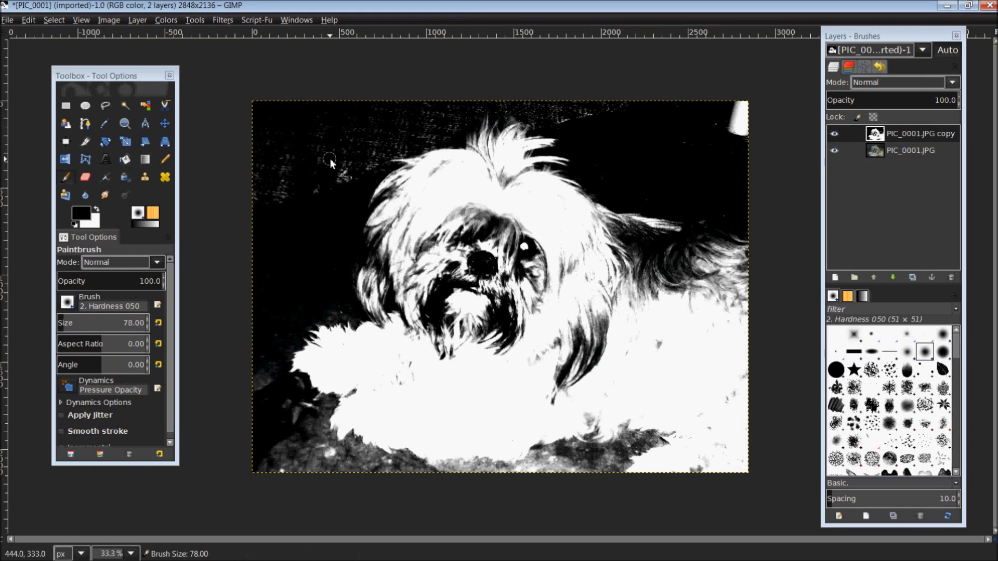
key(bracketright)
key(bracketright)
key(bracketright)
key(bracketright)
key(bracketright)
key(bracketright)
key(bracketright)
key(bracketright)
key(bracketright)
key(bracketright)
key(bracketright)
key(bracketright)
key(bracketright)
key(bracketright)
key(bracketright)
key(bracketright)
key(bracketright)
key(bracketright)
key(bracketright)
key(bracketright)
key(bracketright)
key(bracketright)
key(bracketright)
key(bracketright)
key(bracketright)
key(bracketright)
key(bracketright)
key(bracketright)
key(bracketright)
key(bracketright)
key(bracketright)
key(bracketright)
key(bracketright)
key(bracketright)
key(bracketright)
key(bracketright)
key(bracketright)
key(bracketright)
key(bracketright)
key(bracketright)
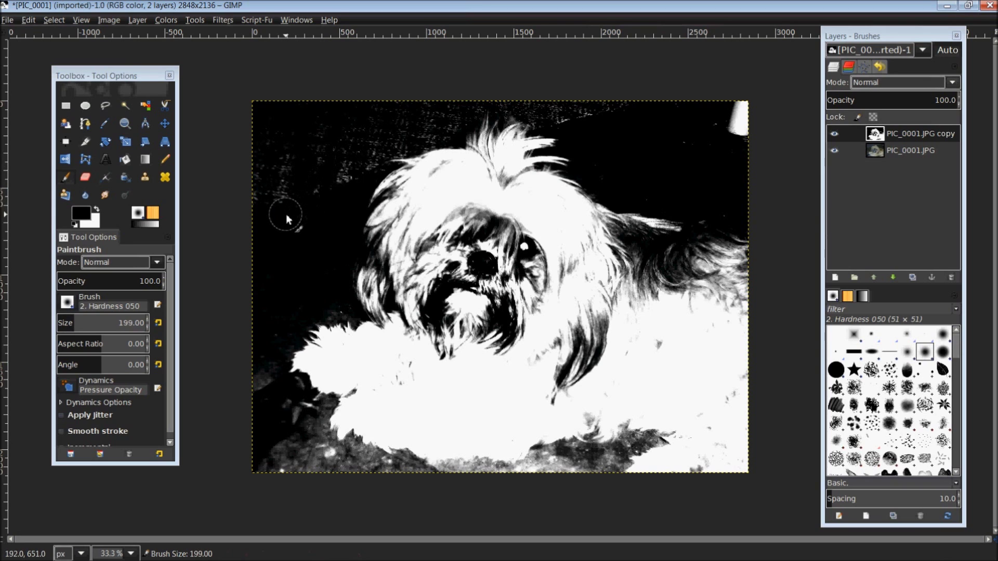
key(bracketright)
key(bracketright)
key(bracketright)
key(bracketright)
key(bracketright)
key(bracketright)
key(bracketright)
key(bracketright)
key(bracketright)
key(bracketright)
key(bracketright)
key(bracketright)
key(bracketright)
key(bracketright)
key(bracketright)
key(bracketright)
key(bracketright)
key(bracketright)
key(bracketright)
key(bracketright)
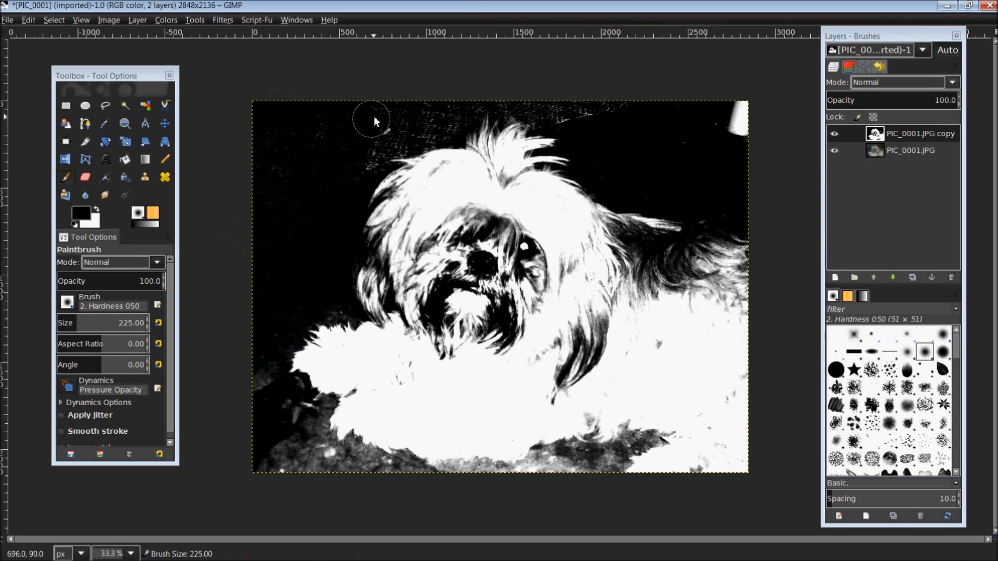
key(x)
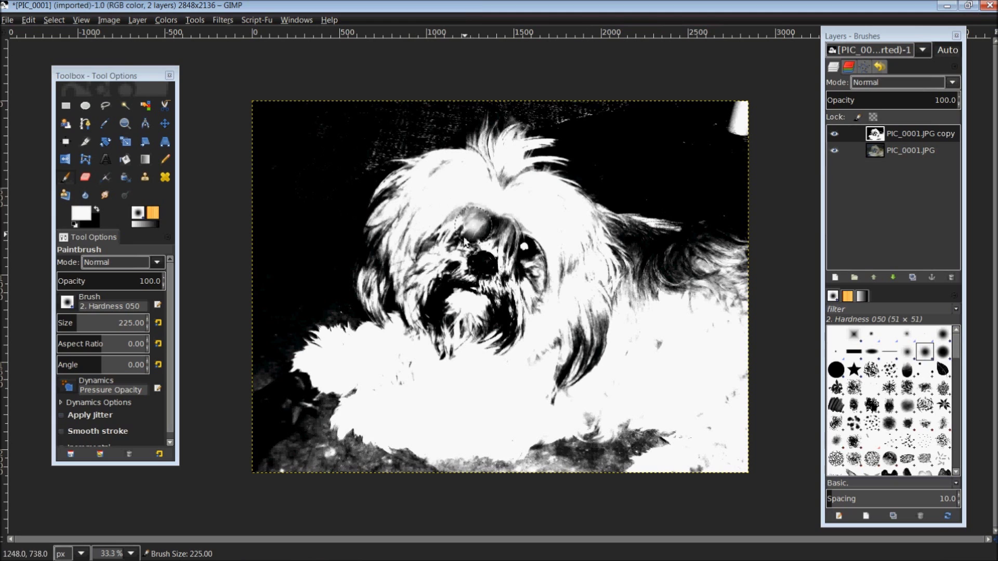
Step: Paint the nose, mouth, head spikes and face strands white using Hardness 100, 075 and 025 brushes
mouse_move(470, 227)
mouse_down()
mouse_move(490, 221)
mouse_move(491, 270)
mouse_move(515, 258)
mouse_move(459, 213)
mouse_move(419, 242)
mouse_move(419, 260)
mouse_move(408, 209)
mouse_move(405, 251)
mouse_move(406, 205)
mouse_move(399, 216)
mouse_move(445, 196)
mouse_up()
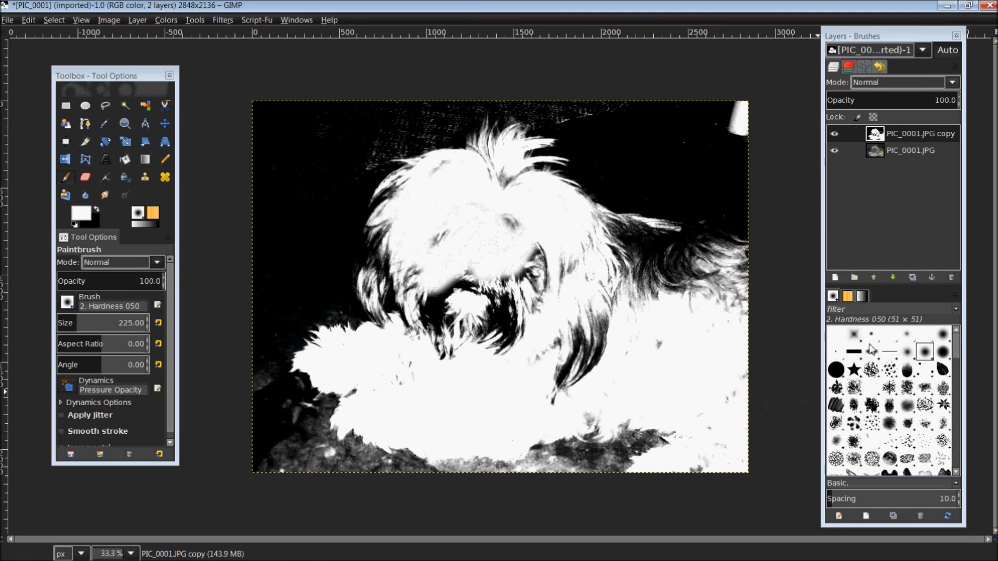
click(837, 371)
mouse_move(564, 324)
mouse_down()
mouse_move(508, 292)
mouse_move(511, 260)
mouse_move(579, 314)
mouse_move(504, 253)
mouse_move(570, 278)
mouse_move(617, 325)
mouse_move(496, 299)
mouse_move(456, 264)
mouse_move(595, 369)
mouse_move(582, 351)
mouse_move(457, 302)
mouse_move(573, 394)
mouse_move(489, 311)
mouse_up()
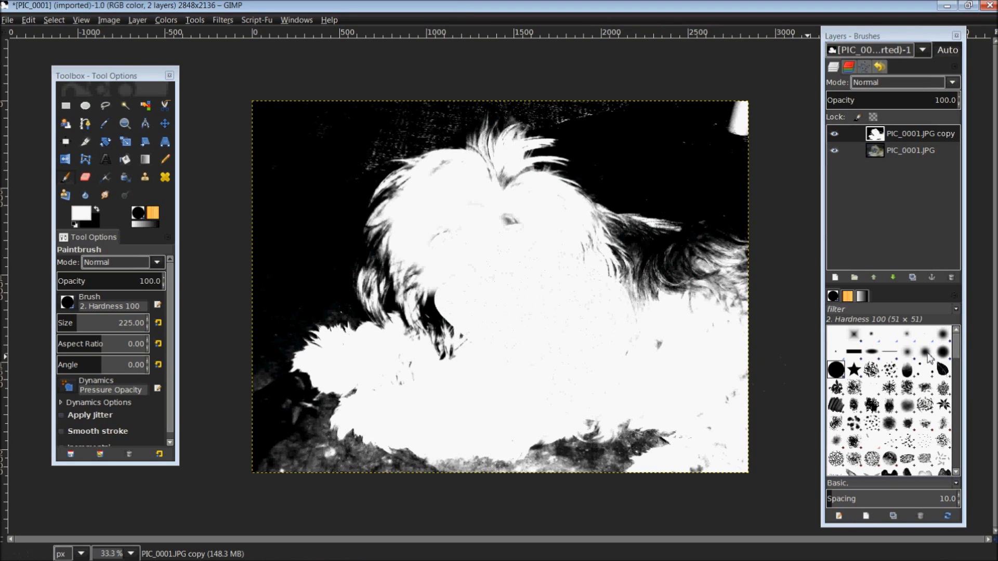
click(942, 352)
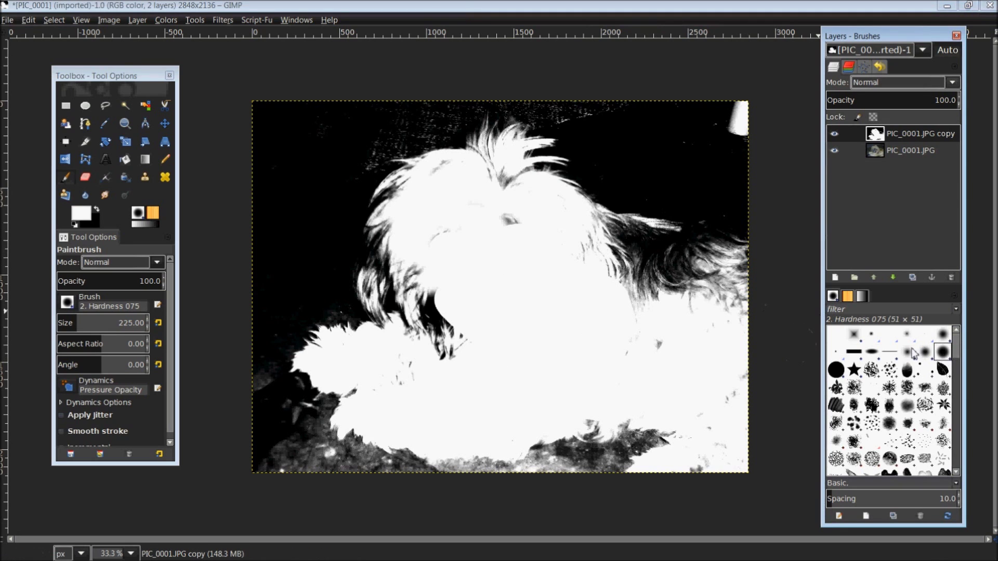
mouse_move(637, 237)
mouse_down()
mouse_move(722, 250)
mouse_move(735, 268)
mouse_up()
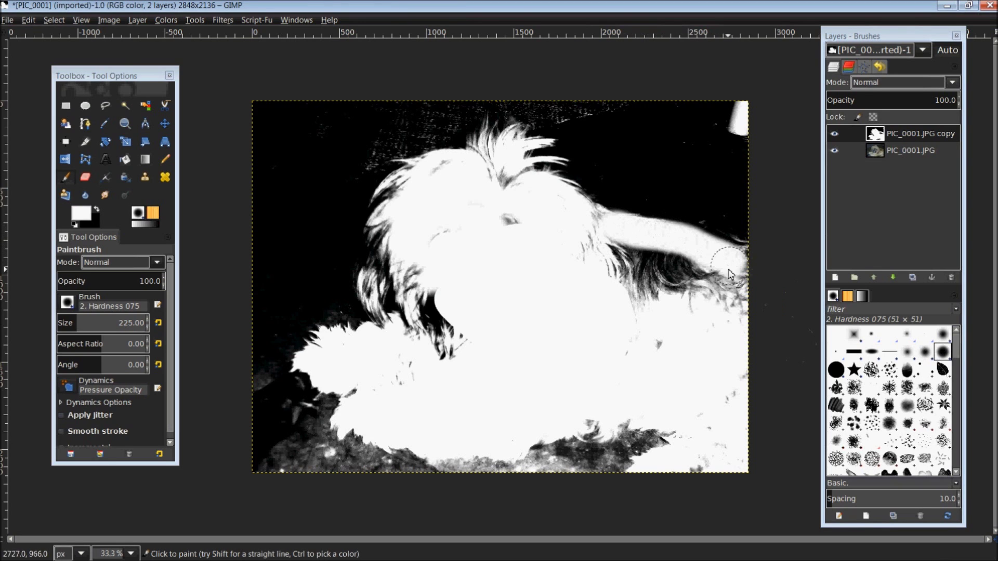
click(907, 352)
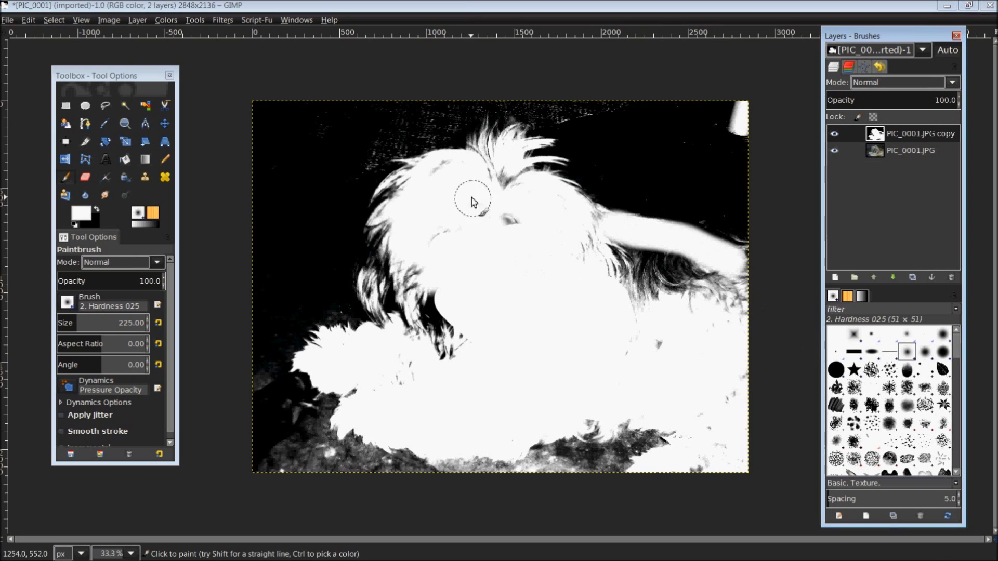
drag(488, 157, 513, 173)
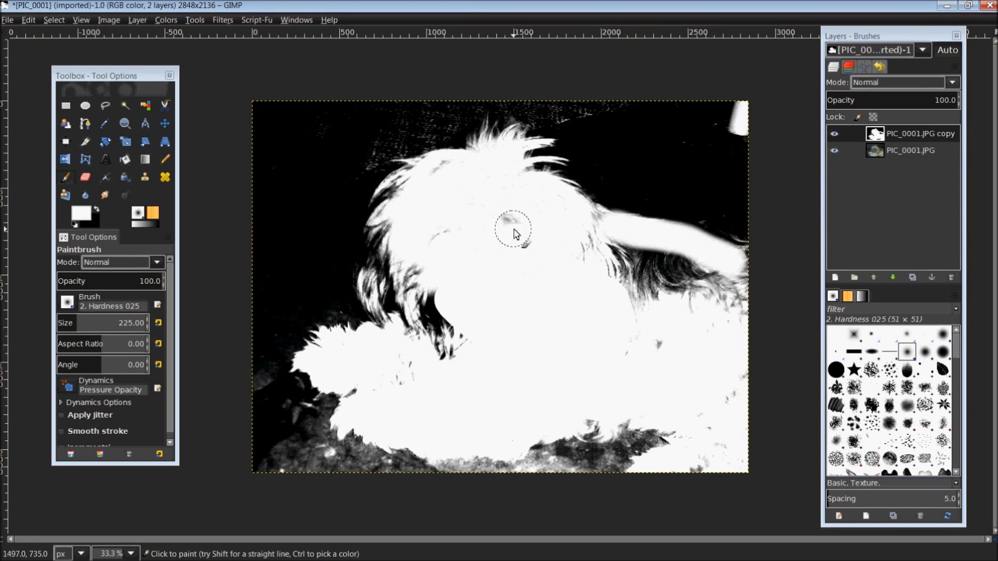
mouse_move(456, 235)
mouse_down()
mouse_move(426, 351)
mouse_move(468, 358)
mouse_up()
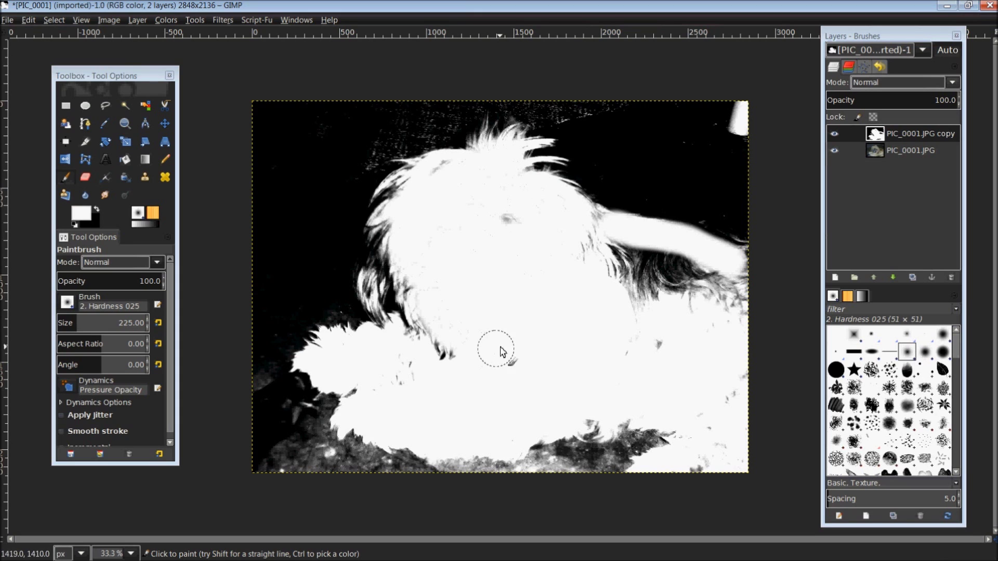
drag(666, 307, 585, 278)
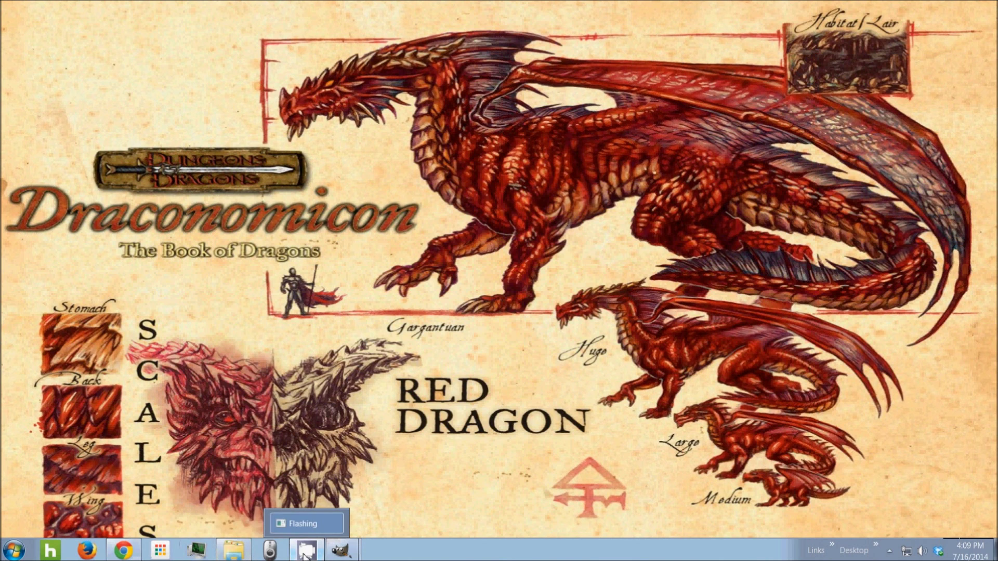
Step: Restore the PIC_0001.xcf GIMP window and hide the silhouette copy layer to view the colour photo
mouse_move(344, 554)
click(331, 529)
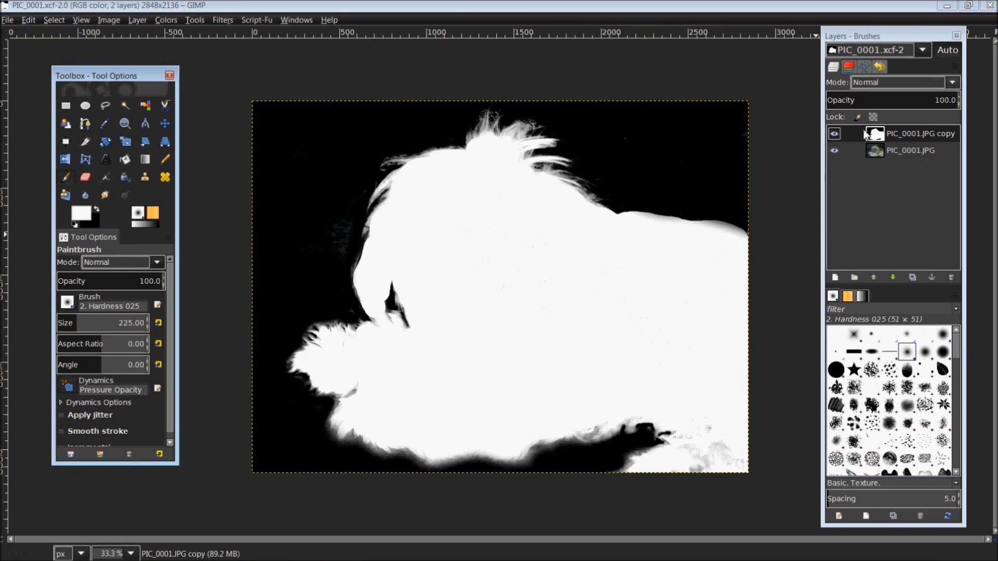
click(833, 134)
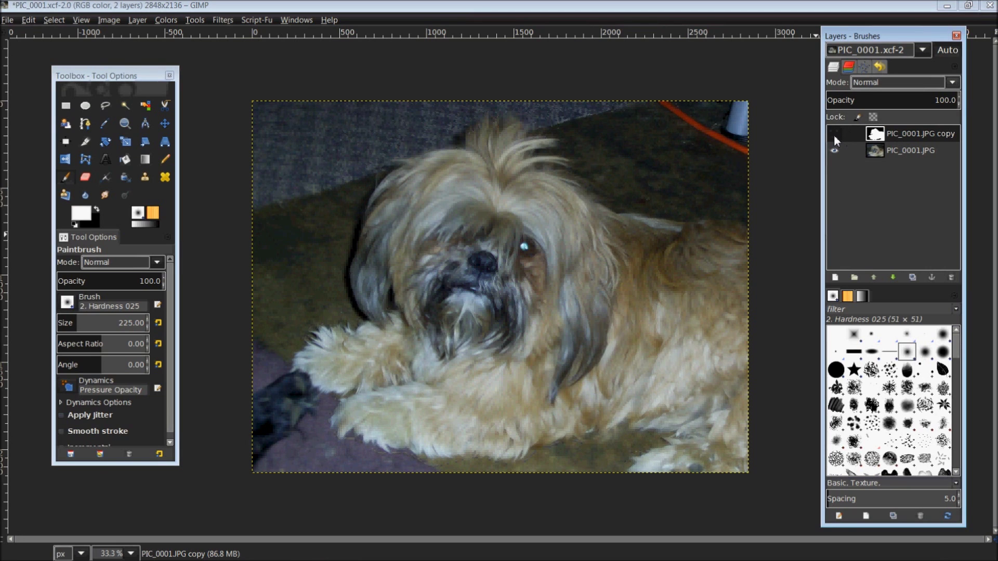
Step: Re-show the copy layer and add a White (full opacity) mask to PIC_0001.JPG, leaving the mask active
click(833, 134)
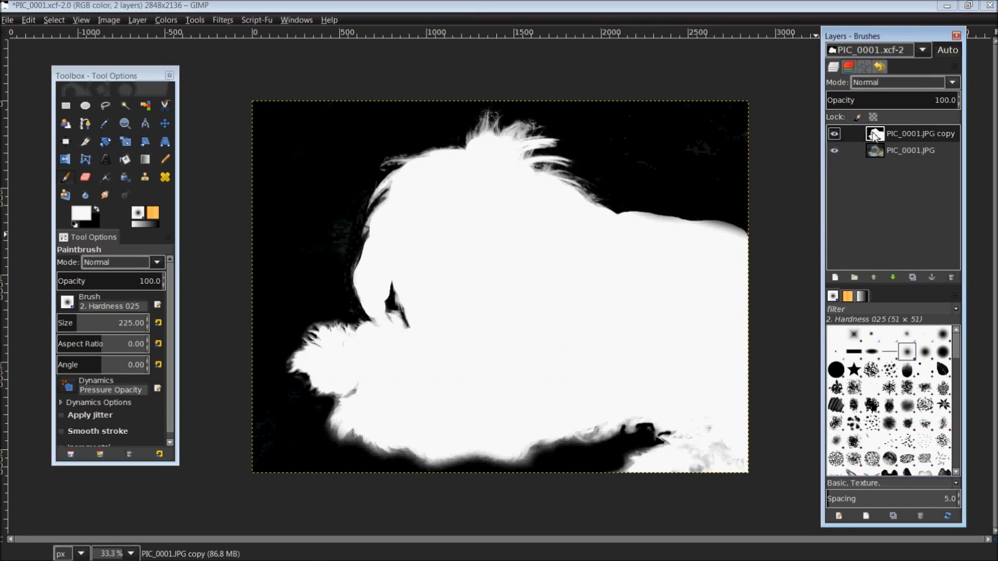
click(893, 153)
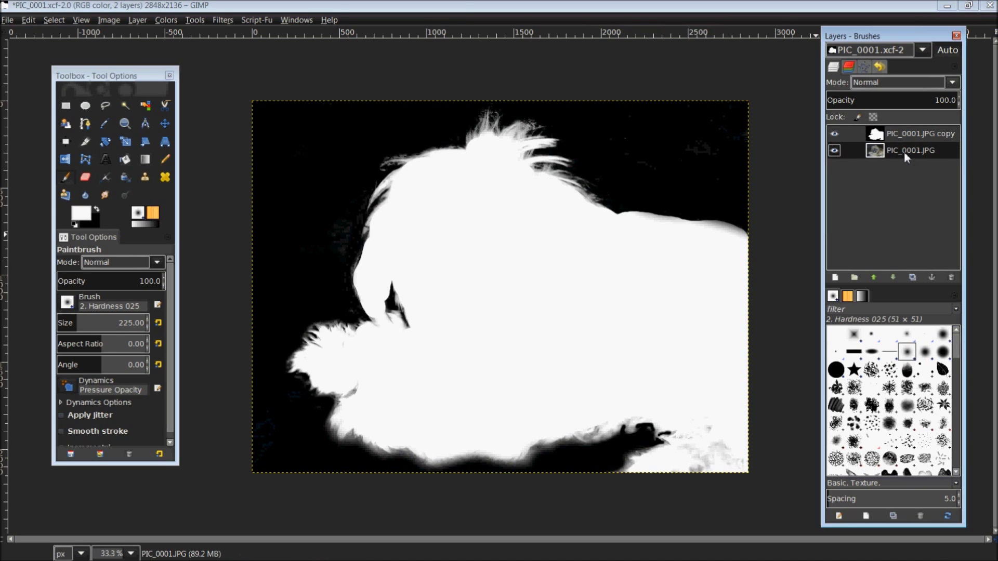
right_click(874, 150)
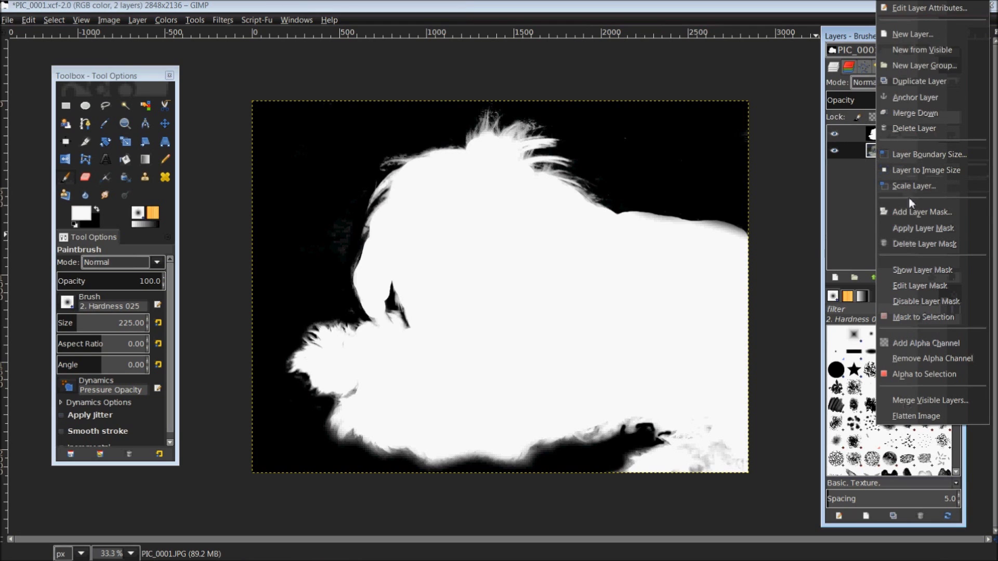
click(914, 213)
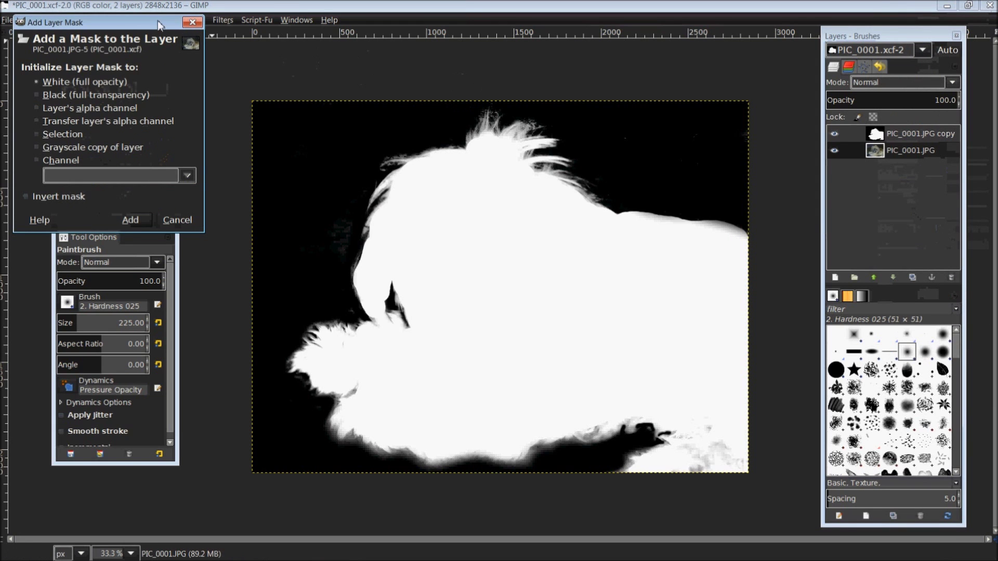
drag(151, 20, 685, 85)
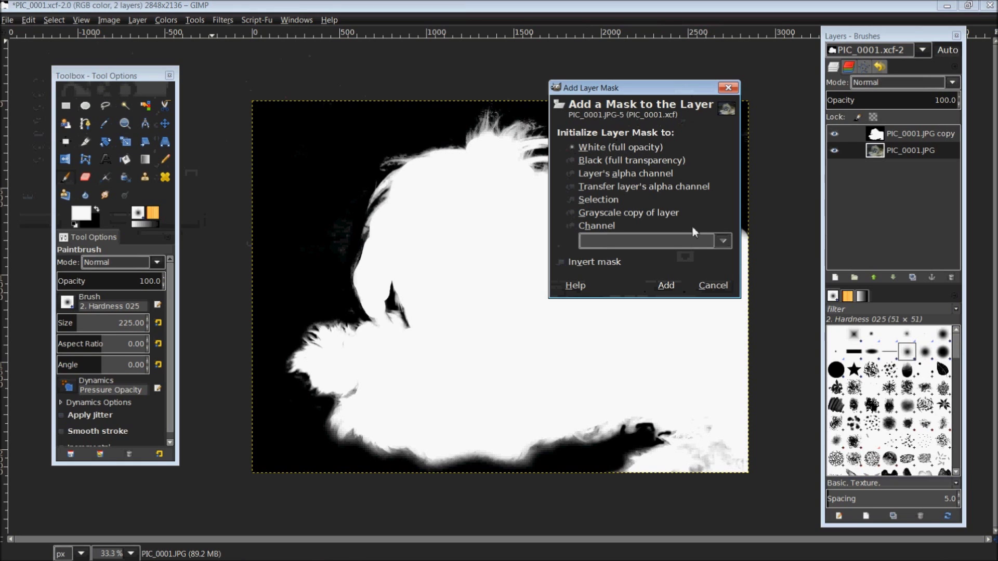
click(661, 285)
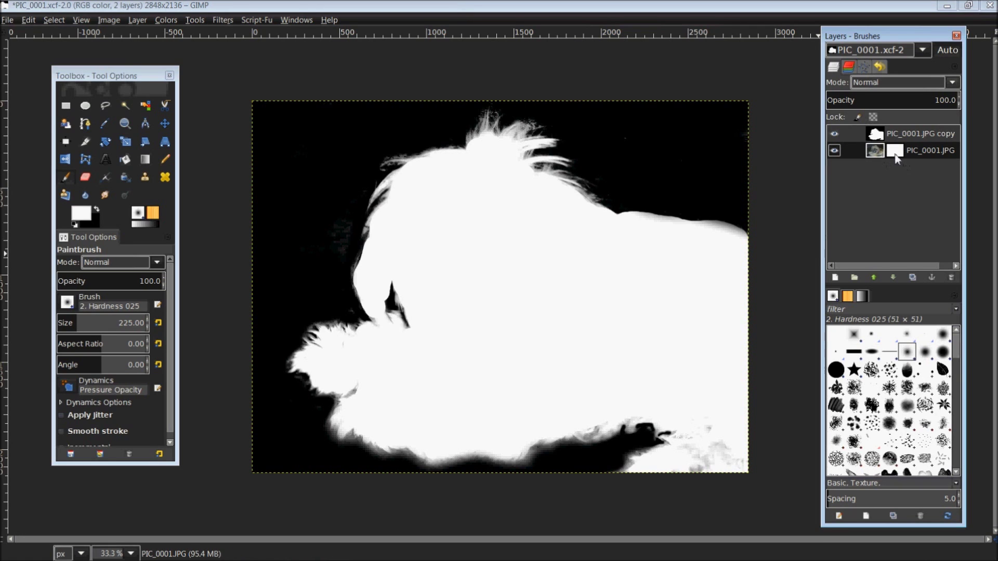
click(876, 151)
click(895, 151)
Step: Make the black-and-white PIC_0001.JPG copy layer active and cut it to the clipboard
double_click(894, 155)
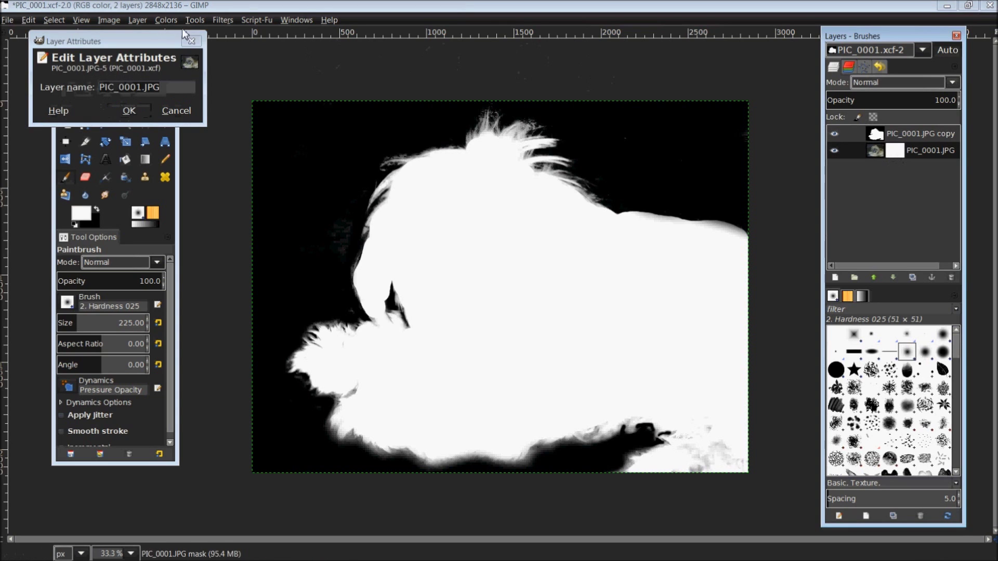
click(191, 42)
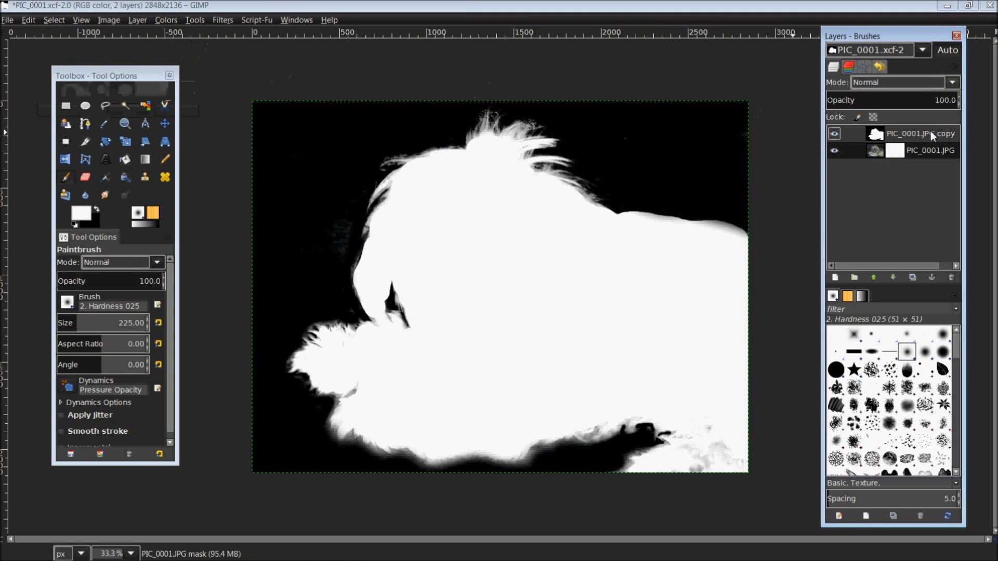
click(916, 137)
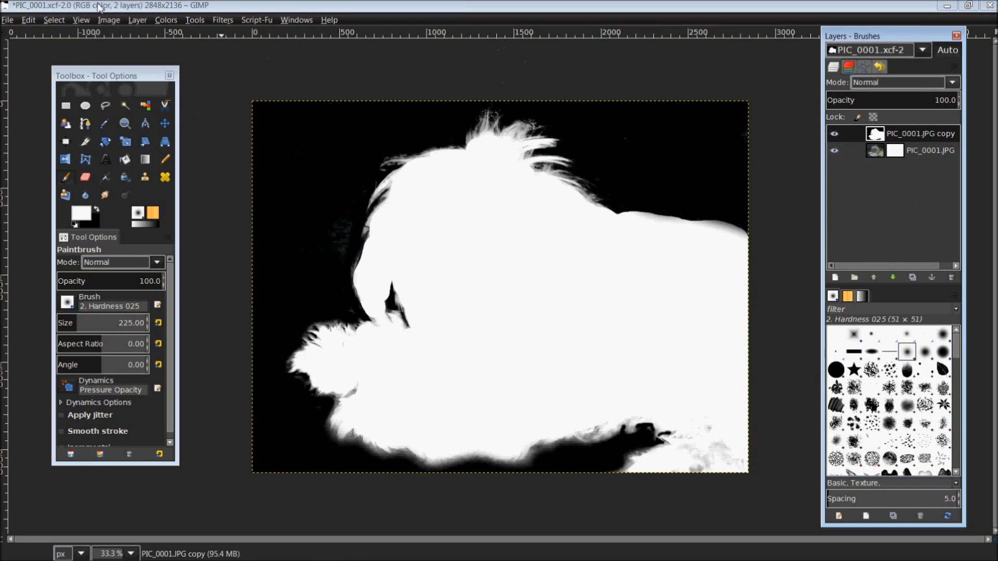
click(28, 21)
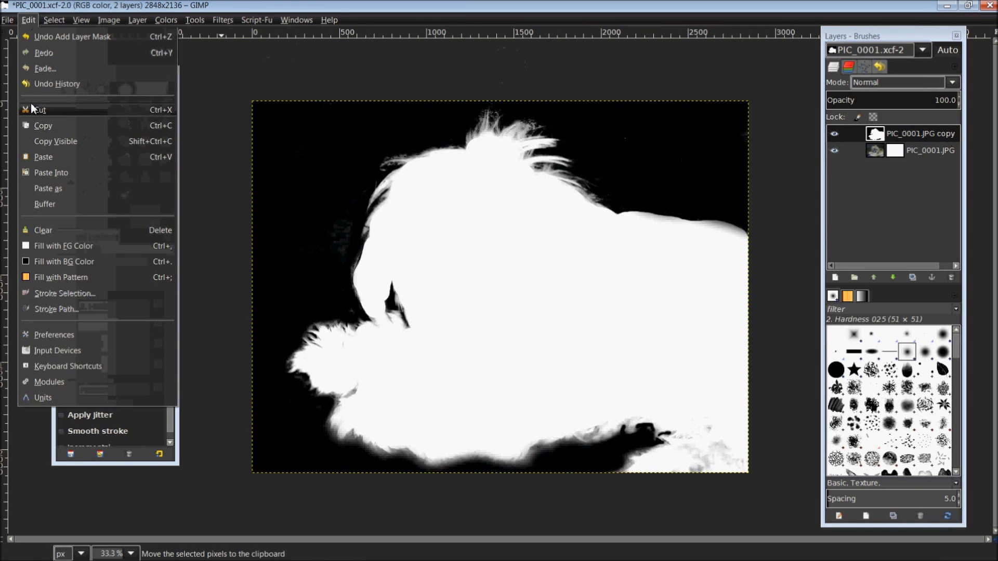
click(30, 103)
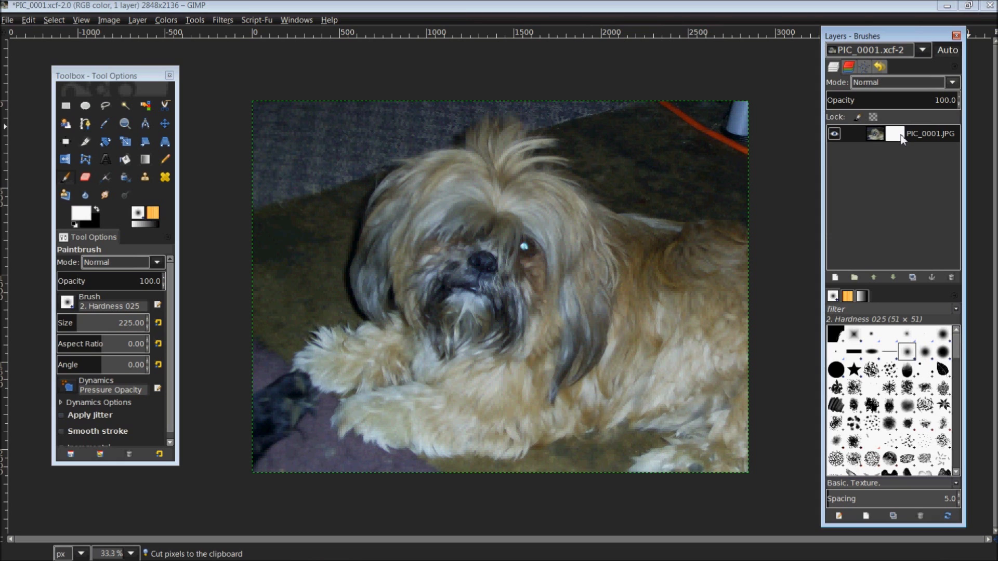
Step: Paste the silhouette into the PIC_0001.JPG layer mask and anchor the floating selection
click(29, 20)
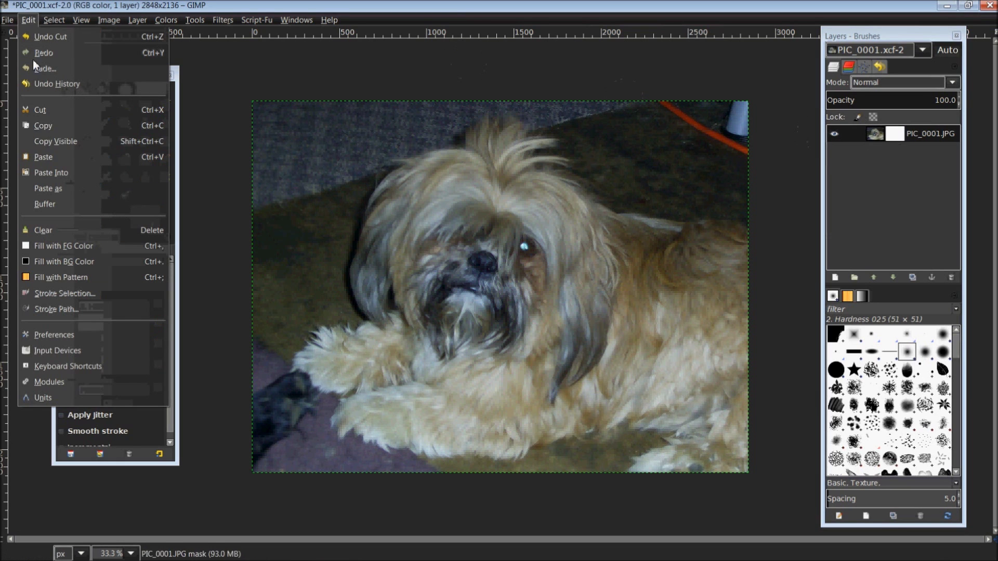
click(39, 156)
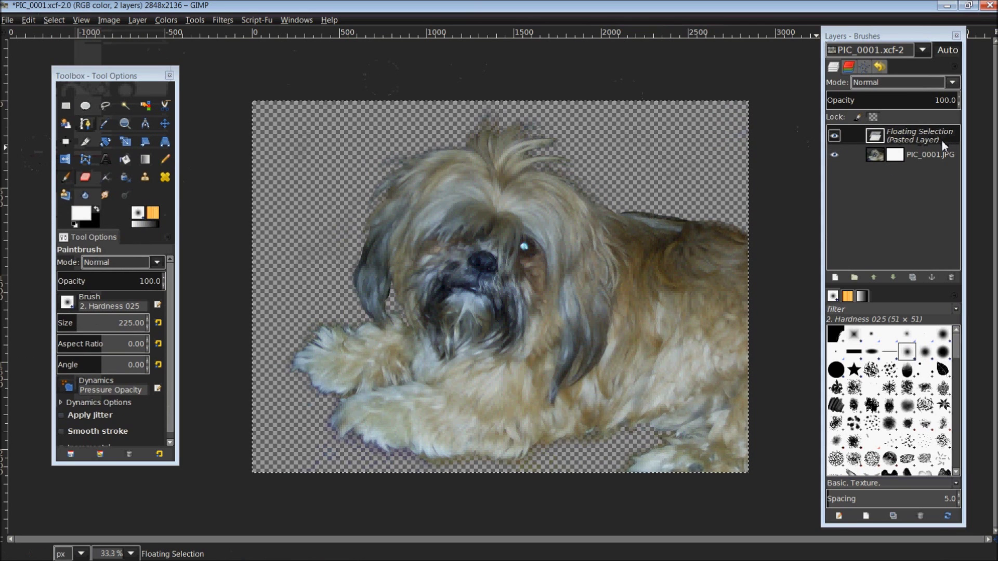
click(918, 148)
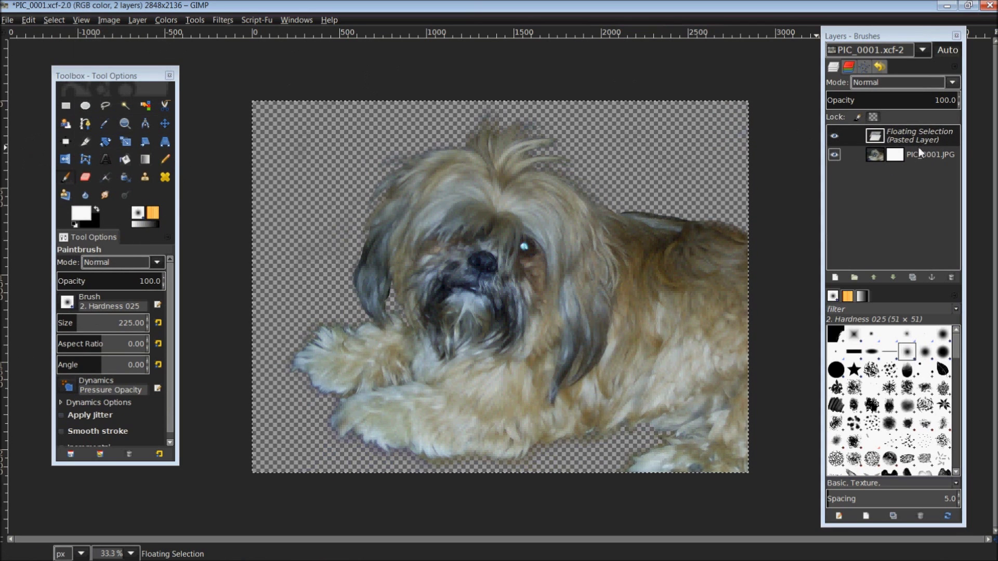
click(932, 278)
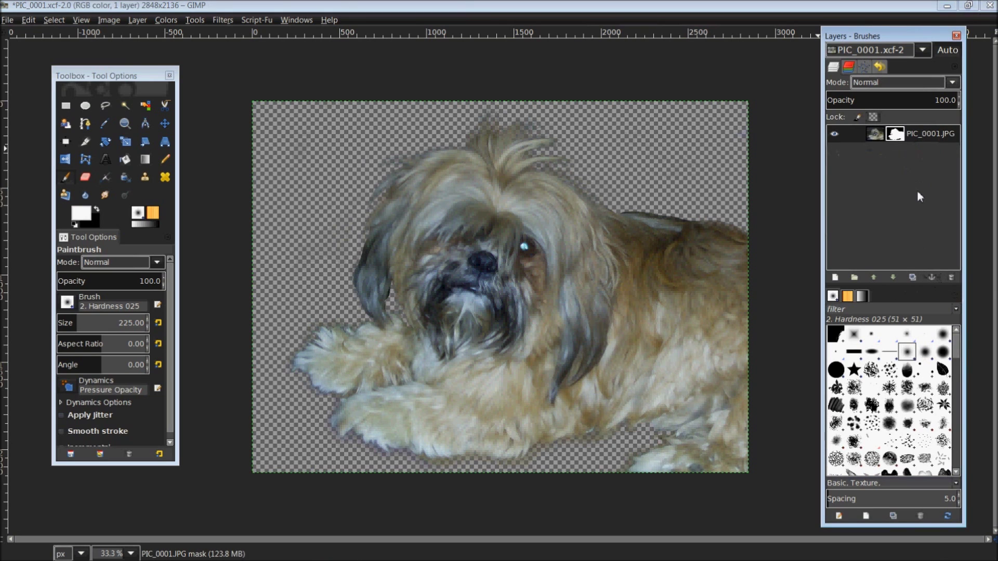